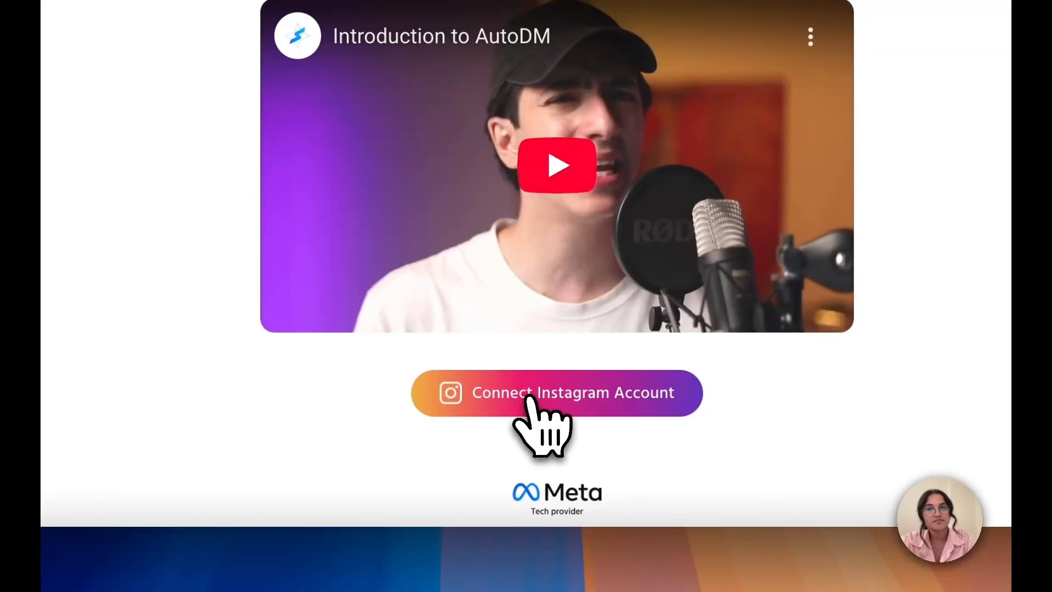
Start connecting the Instagram account to AutoDM and decline saving the login info in the browser
click(529, 397)
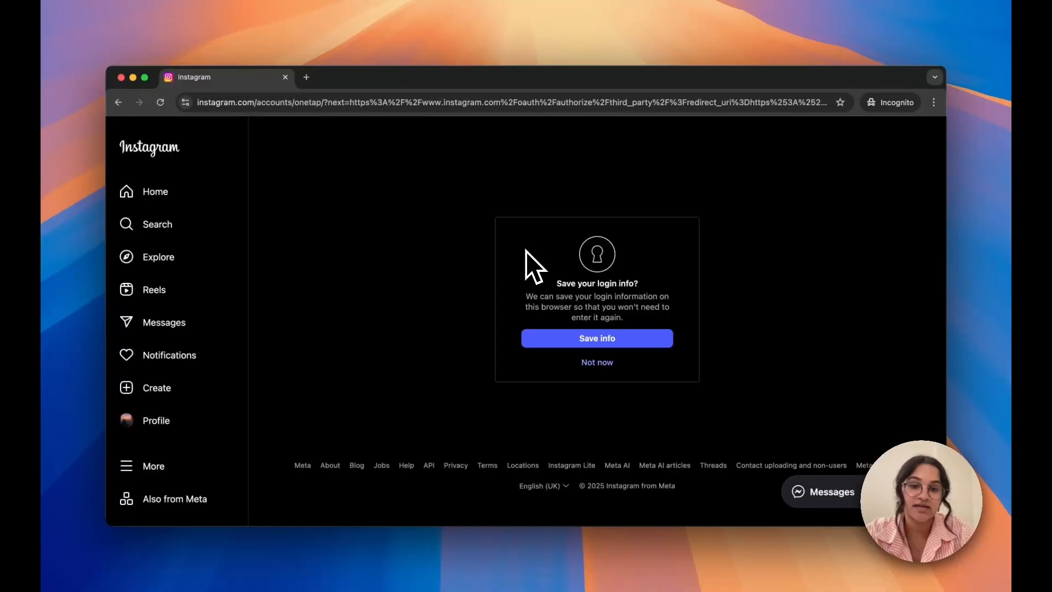
click(599, 364)
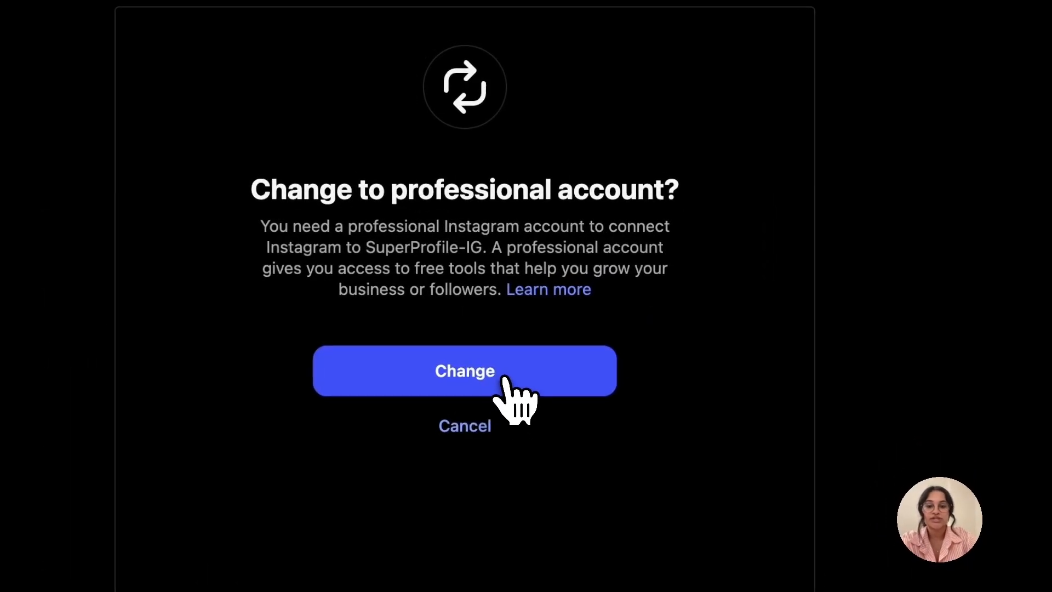
Accept the change to a professional Instagram account and choose Creator as the account type
click(614, 321)
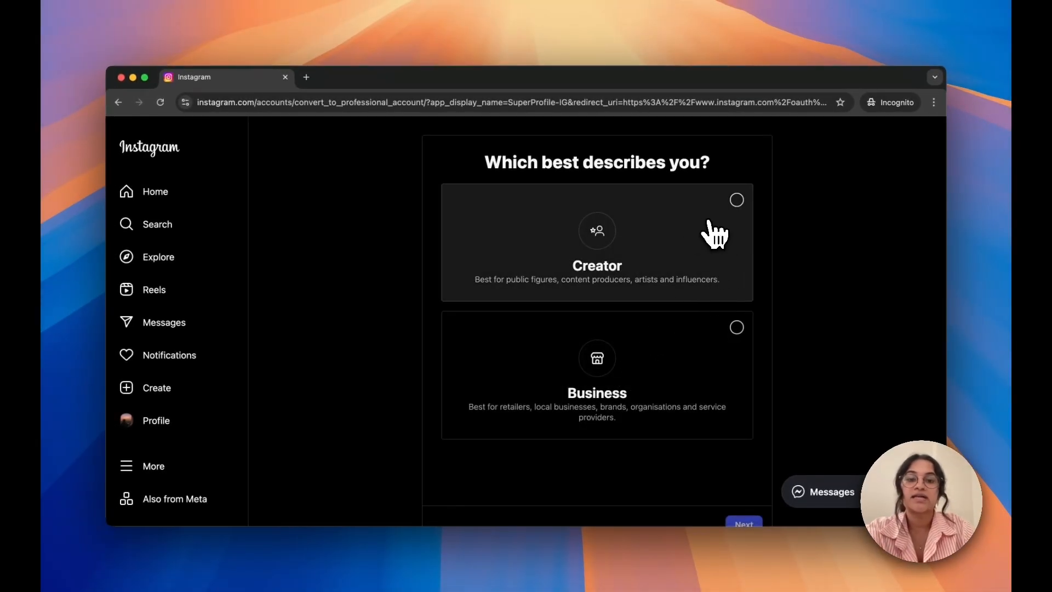
click(669, 240)
scroll(712, 493, down, 2)
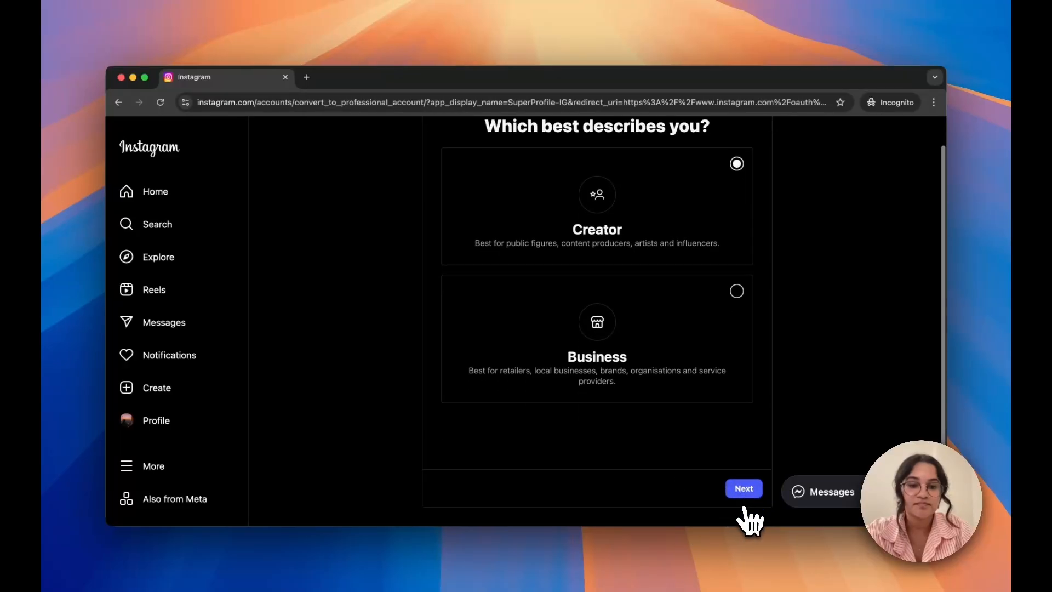
click(744, 493)
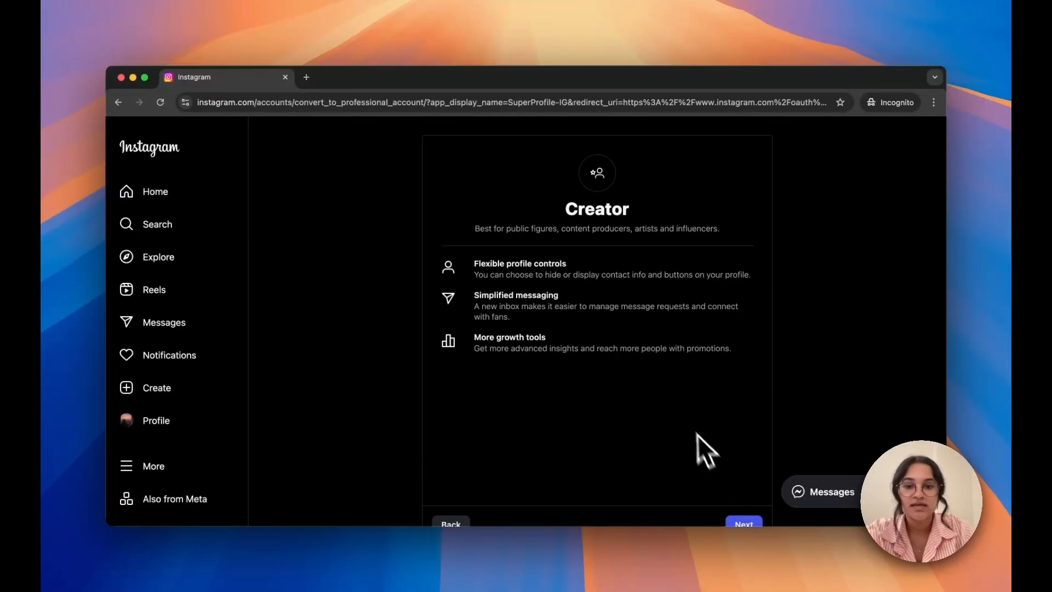
scroll(697, 435, down, 1)
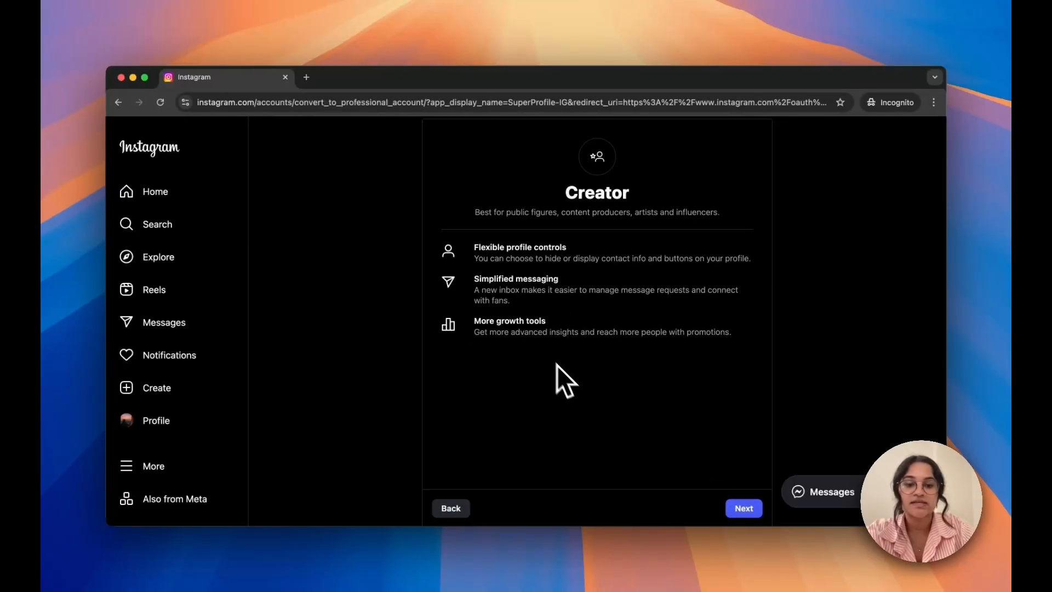
click(739, 509)
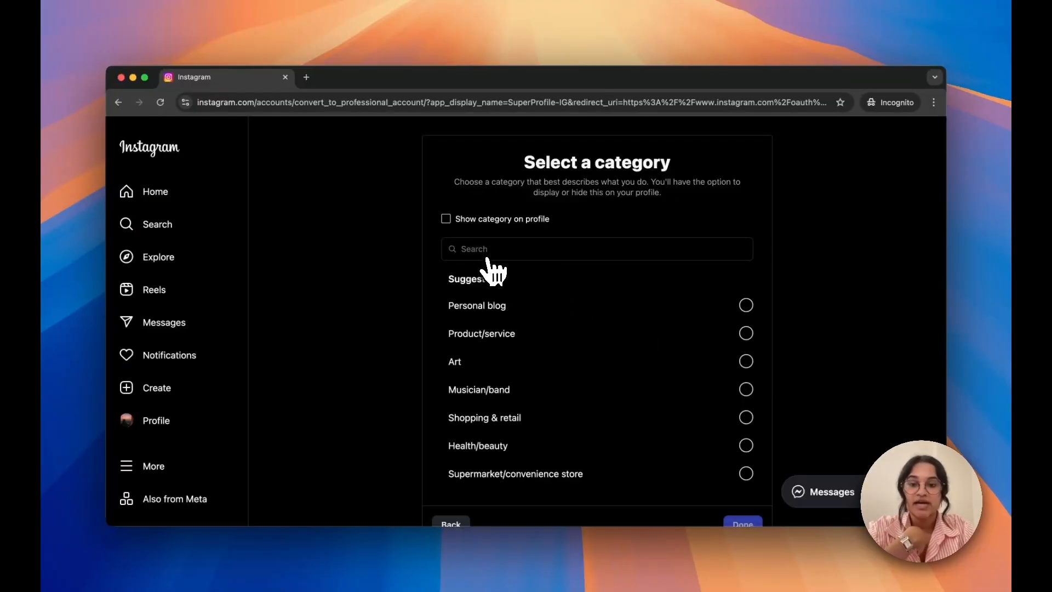
Set the account category to Personal blog and complete the switch to a professional account
click(526, 312)
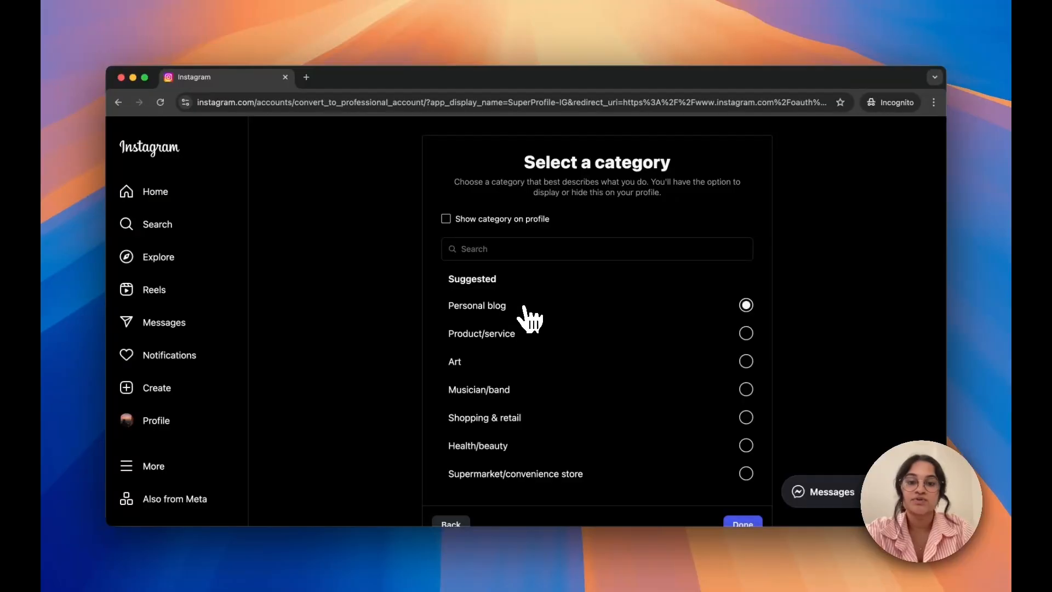
scroll(669, 411, down, 1)
click(737, 503)
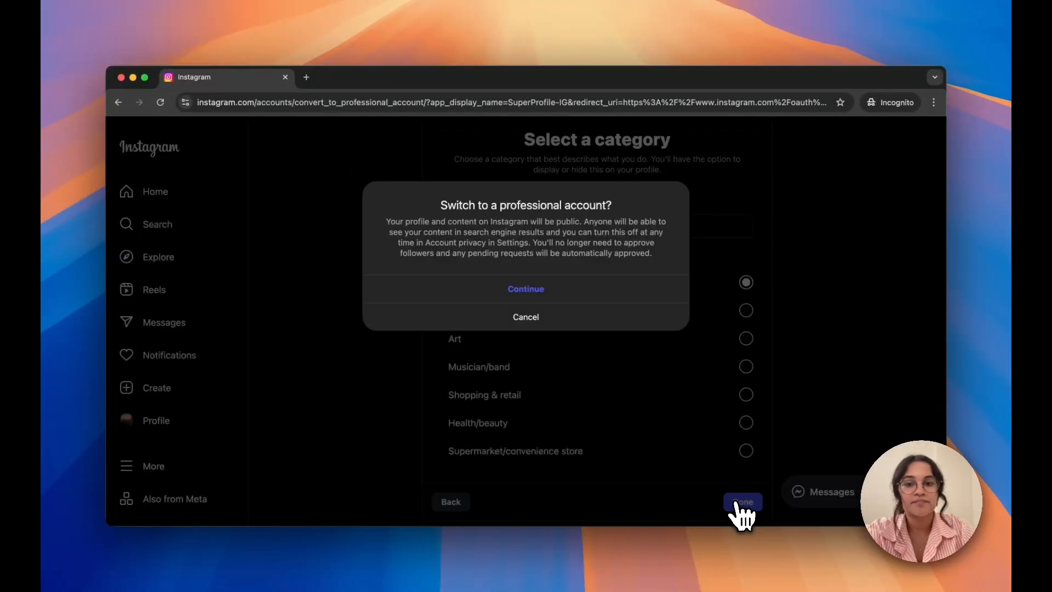
click(533, 288)
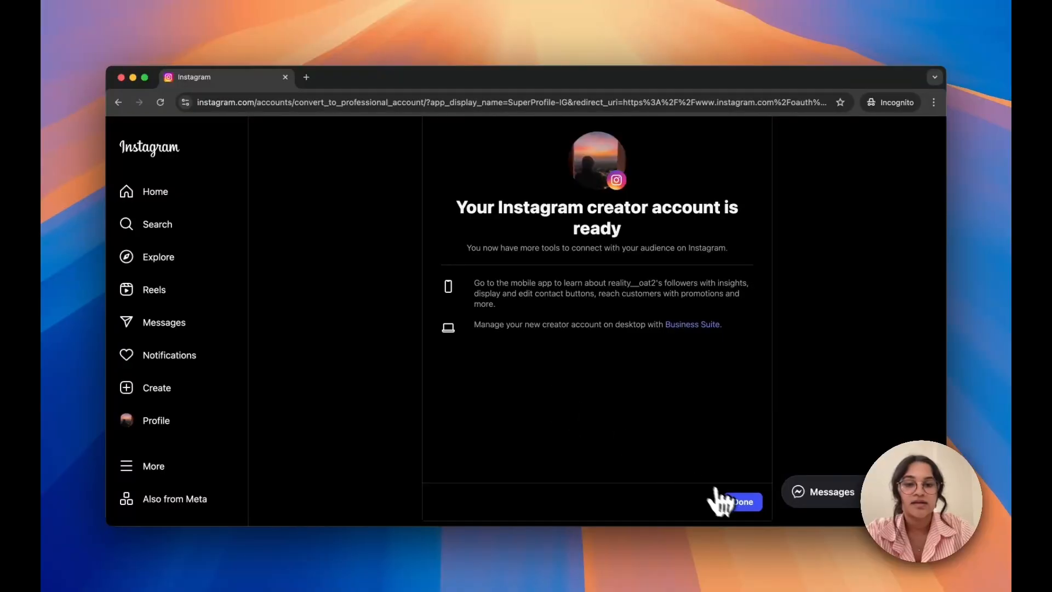
click(739, 504)
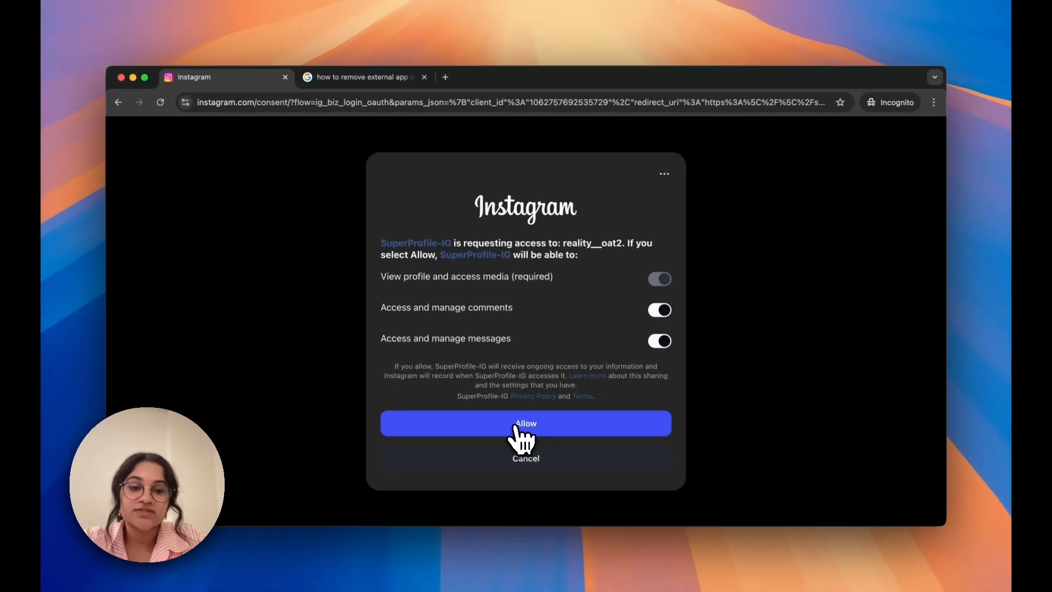
Allow SuperProfile-IG the requested profile, comment and message access, and continue to the AutoDM page
click(515, 427)
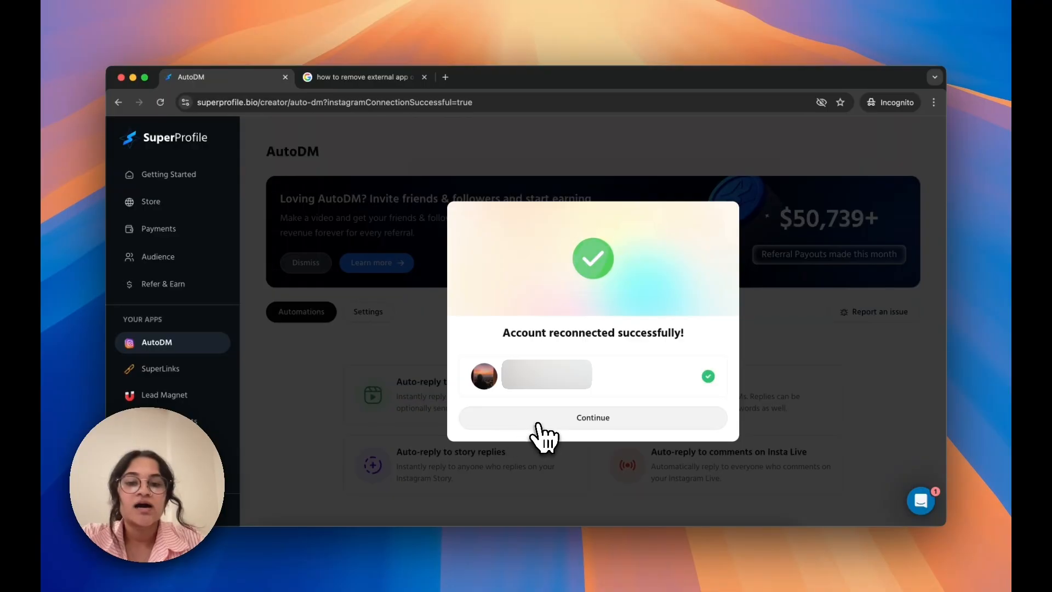
click(539, 426)
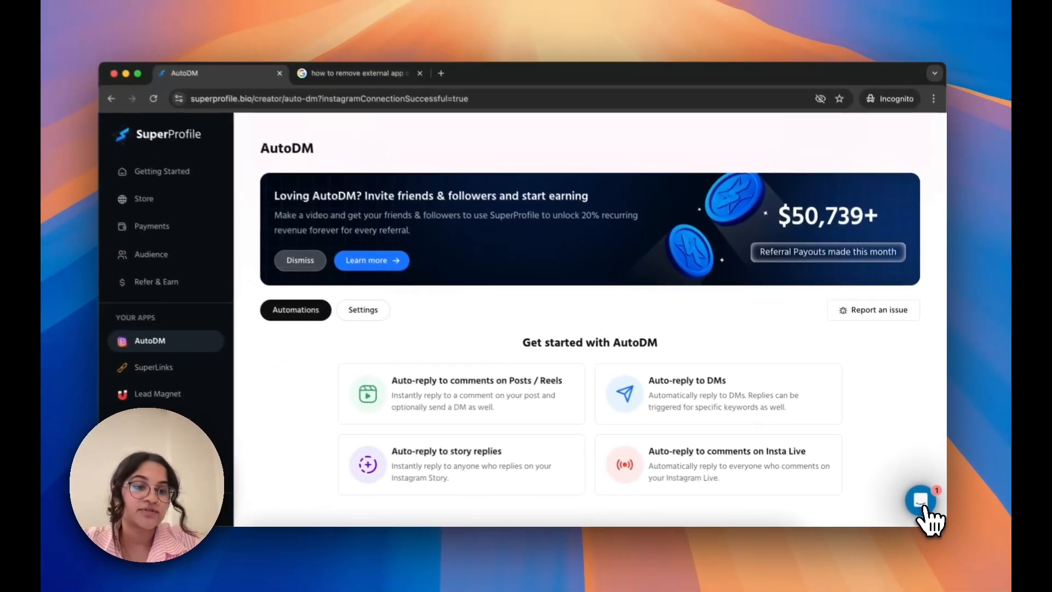
View the support chat, close it, and look through the auto-reply options on the AutoDM page
click(894, 474)
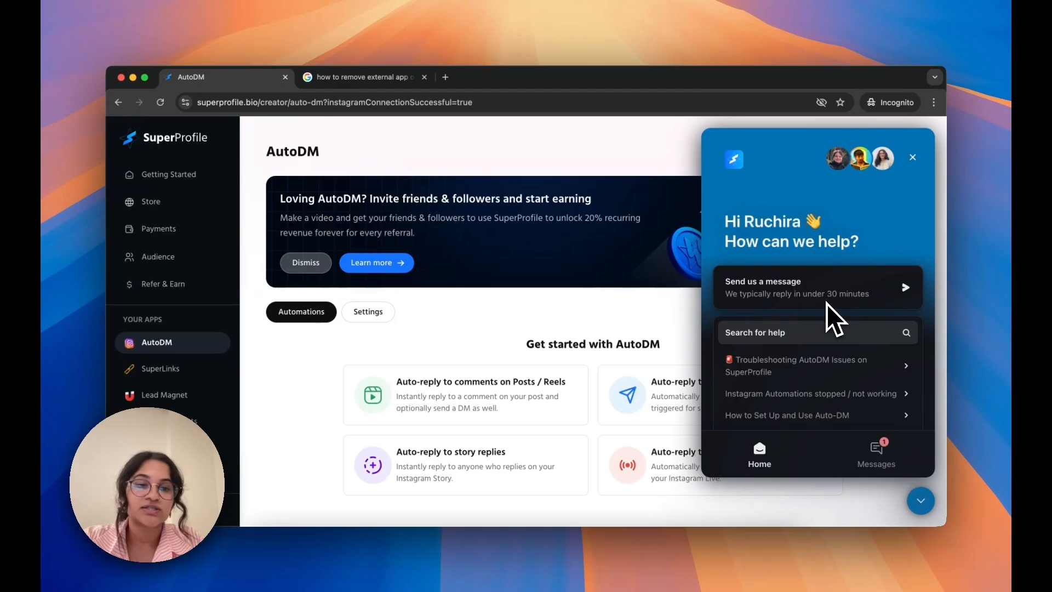
click(920, 501)
scroll(671, 419, down, 3)
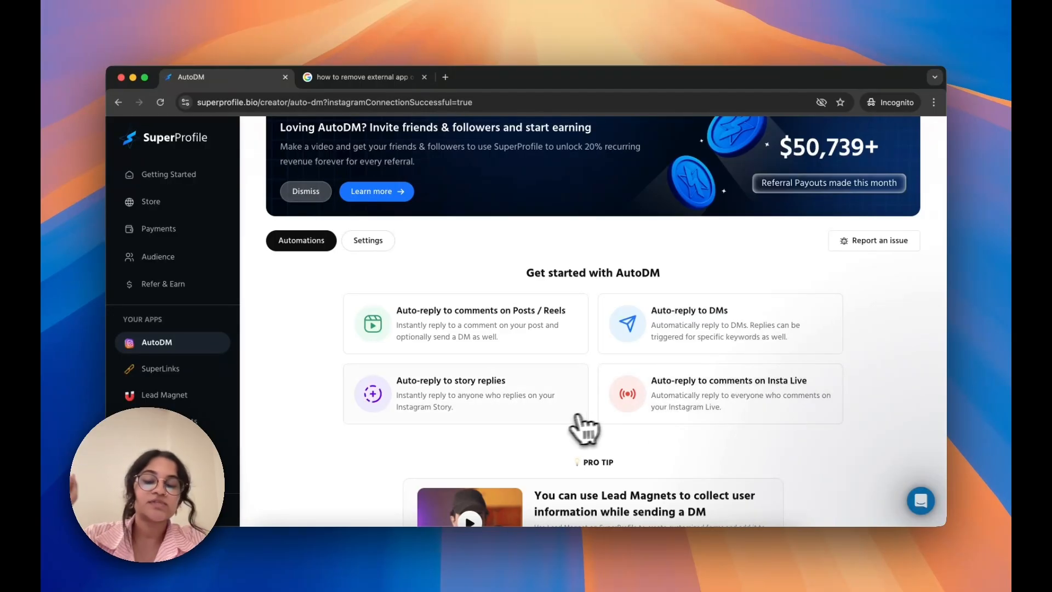
scroll(572, 429, down, 1)
scroll(493, 403, down, 1)
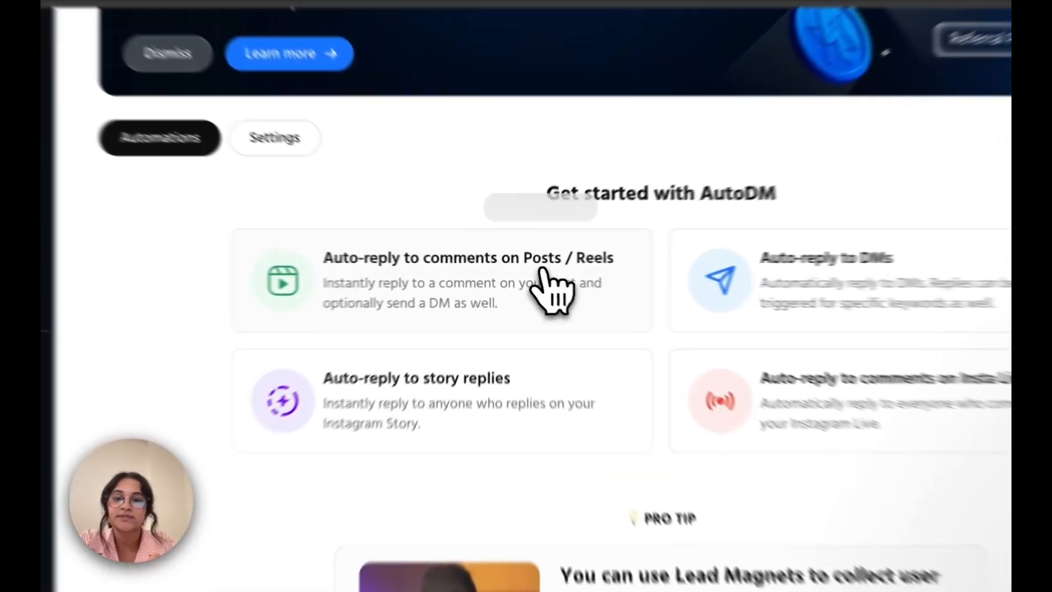
Start an auto-reply automation for comments on a specific post, choosing the "ALL ARE WELCOME HERE" post
click(527, 271)
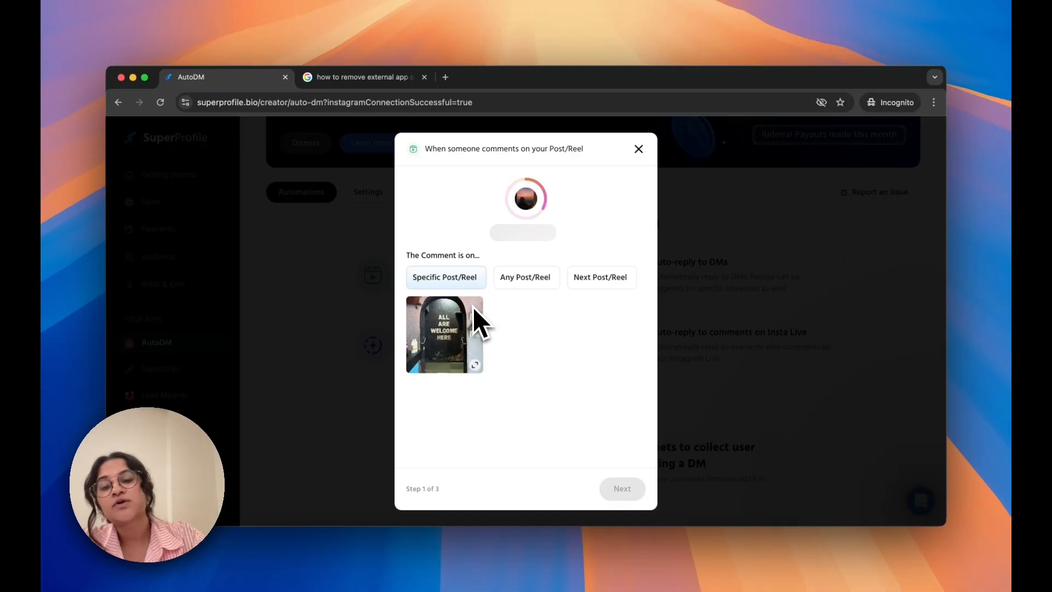
click(457, 322)
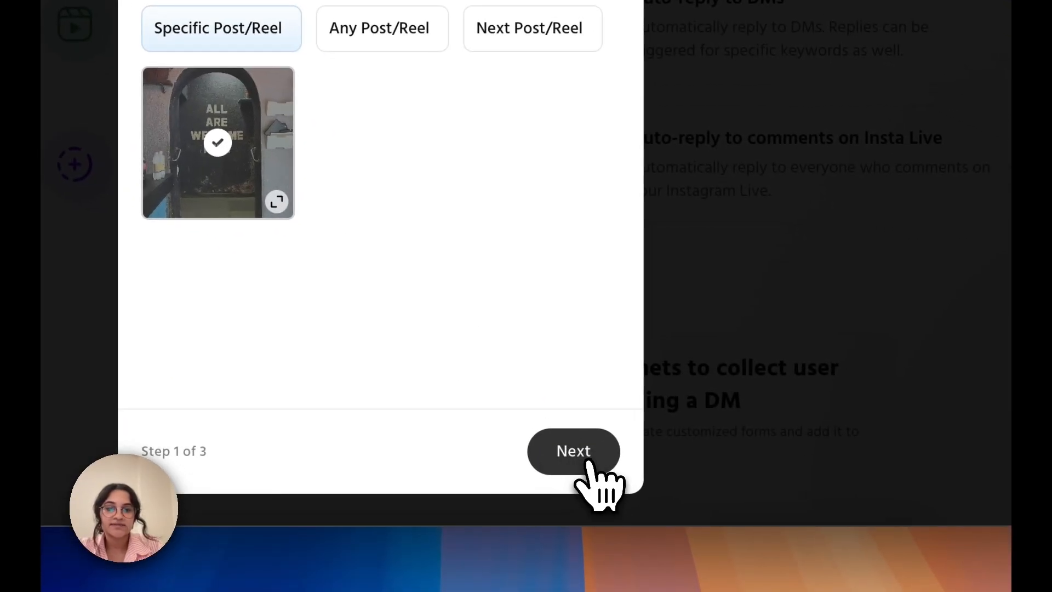
click(574, 450)
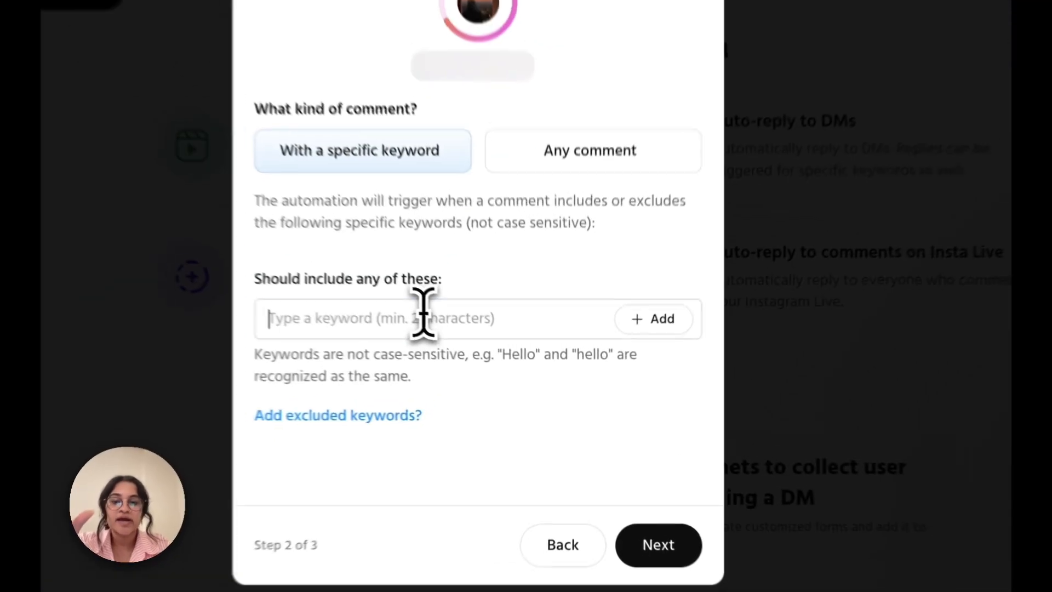
Add "comment" and "burger" as keywords that trigger the comment automation
click(496, 366)
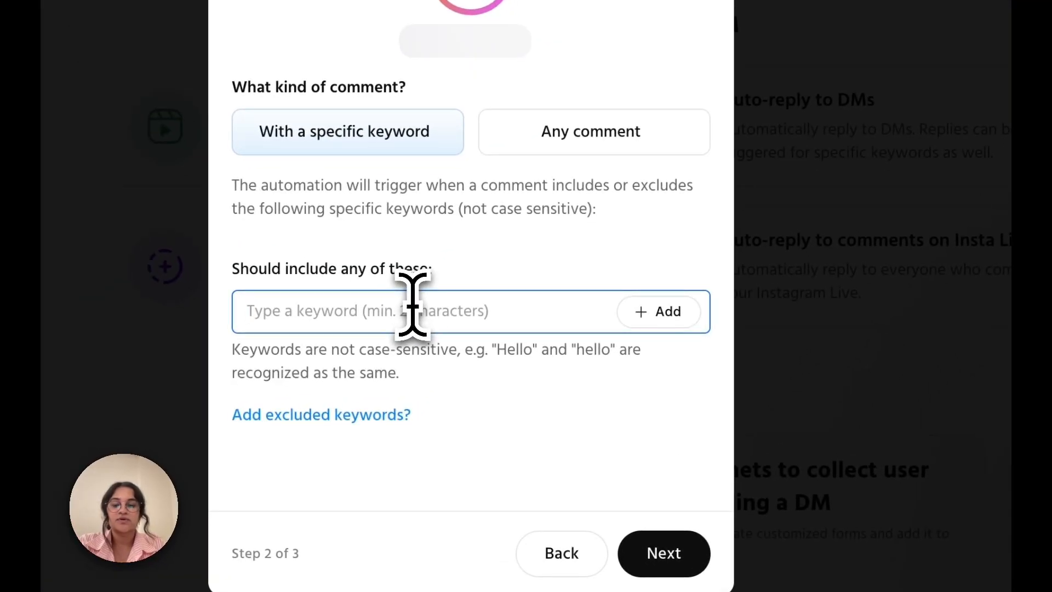
text(comment)
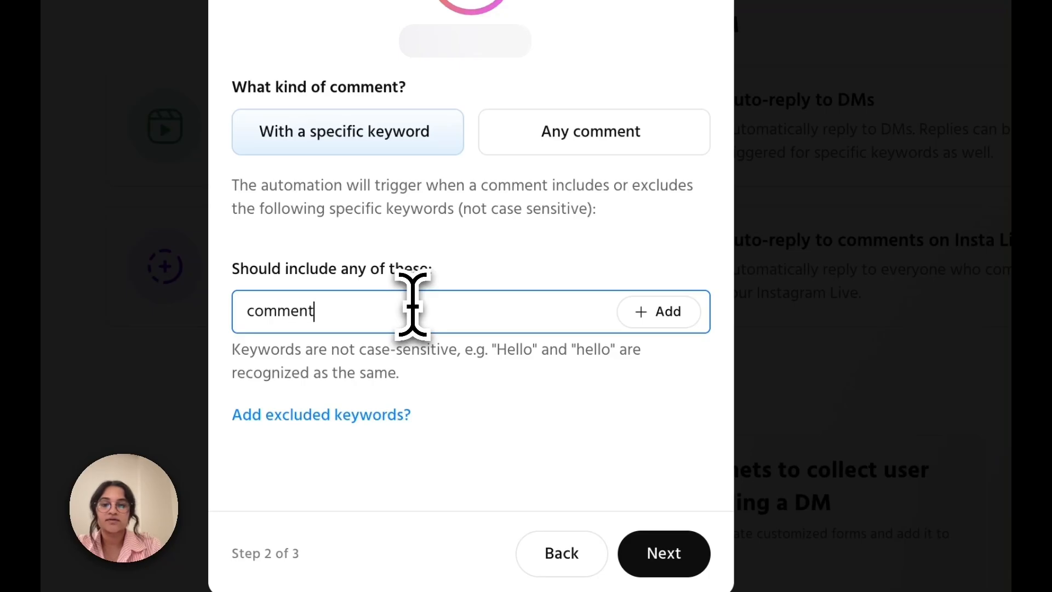
click(651, 311)
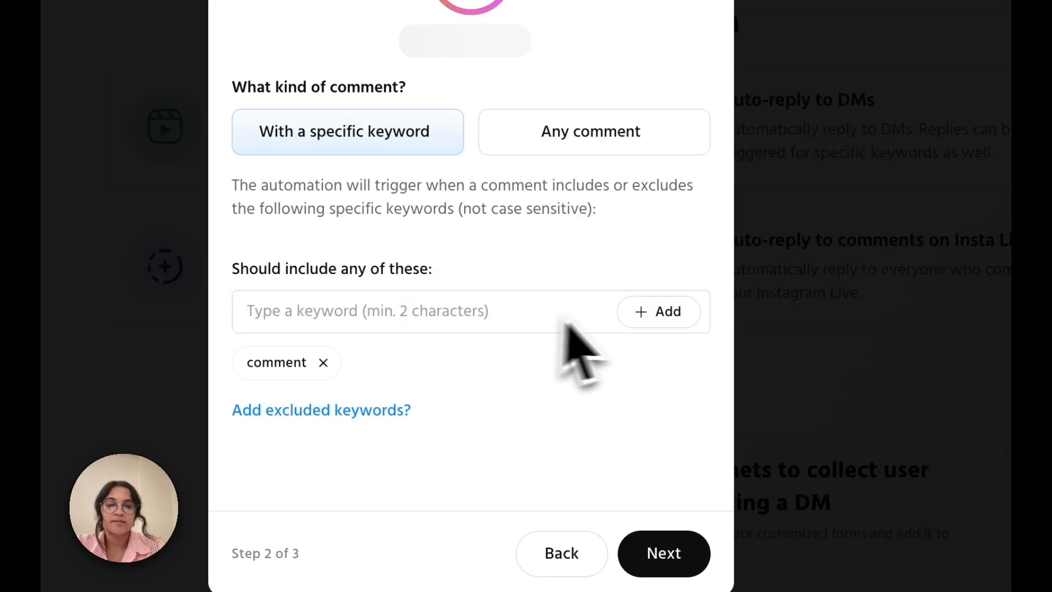
click(463, 312)
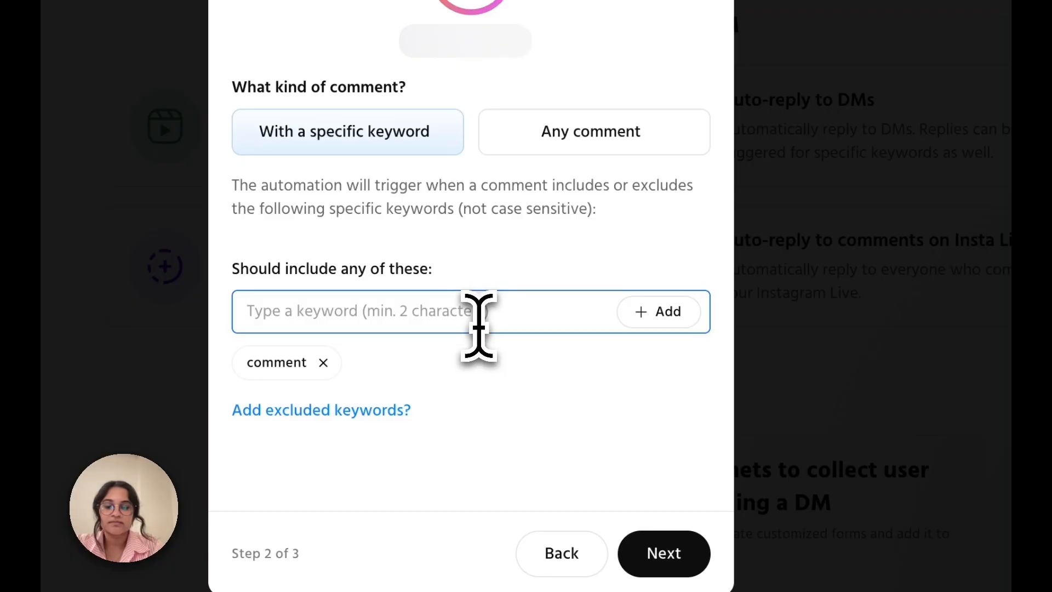
text(burger)
click(658, 311)
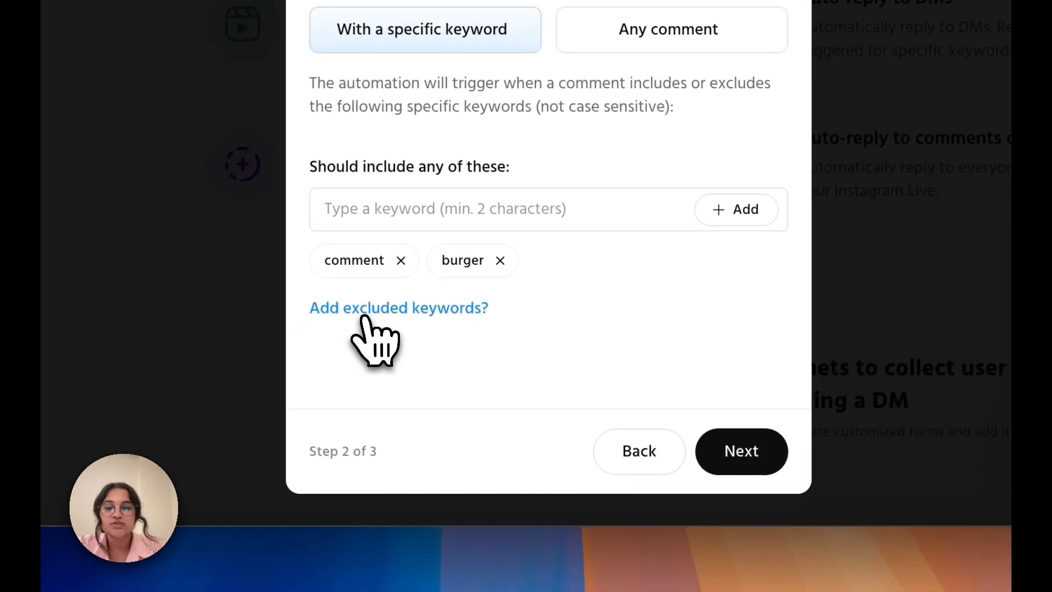
Add "penguin" as an excluded keyword and proceed to the DM message settings
click(363, 317)
click(450, 347)
text(penguin)
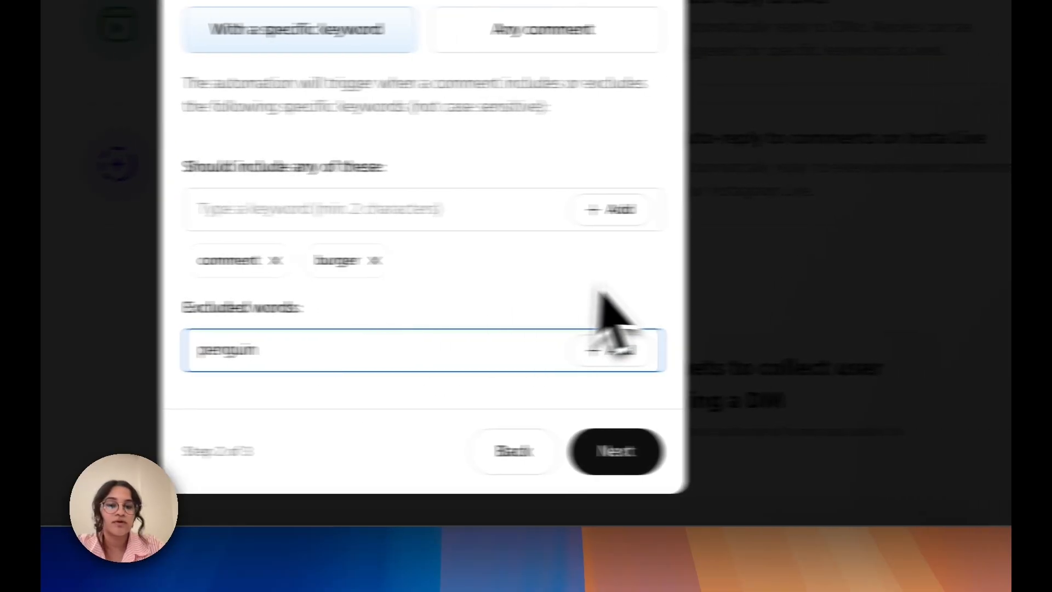
click(736, 350)
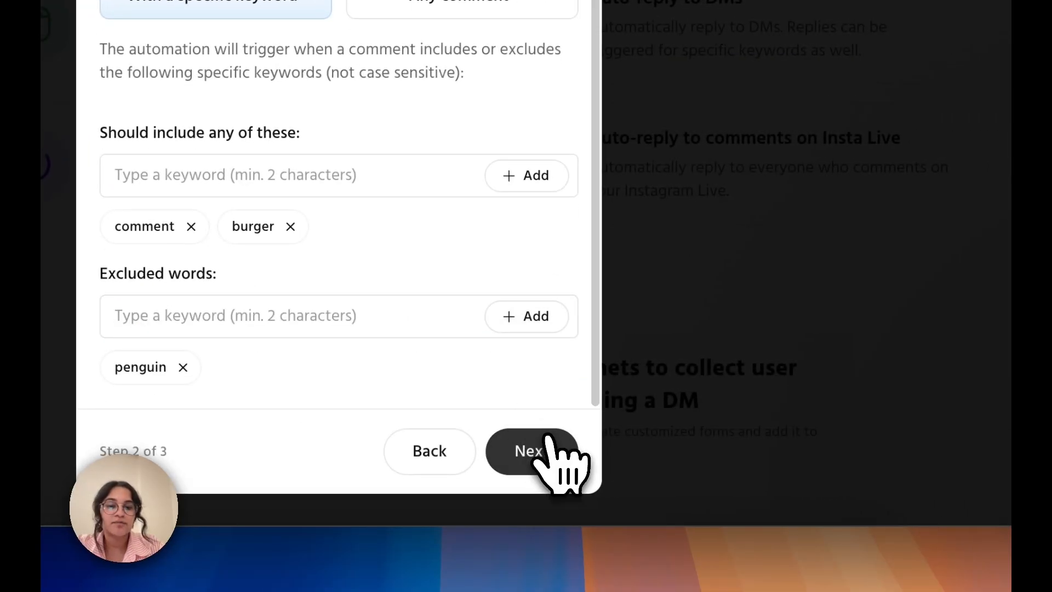
click(545, 466)
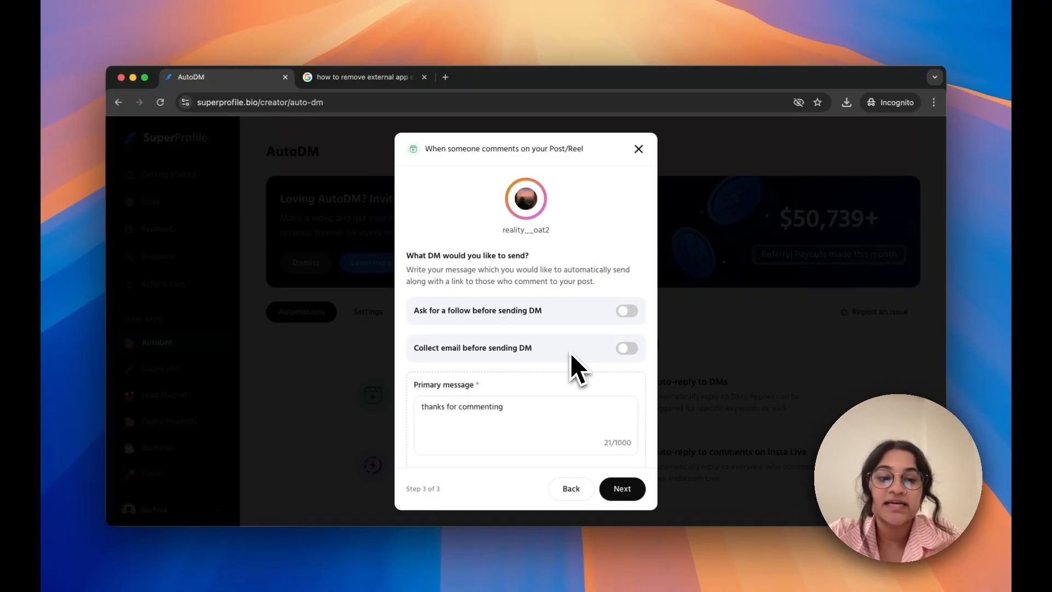
Add a button to the primary message and link it to the lead magnet "Get the 30 day Deep-dive E-Book"
scroll(570, 353, down, 2)
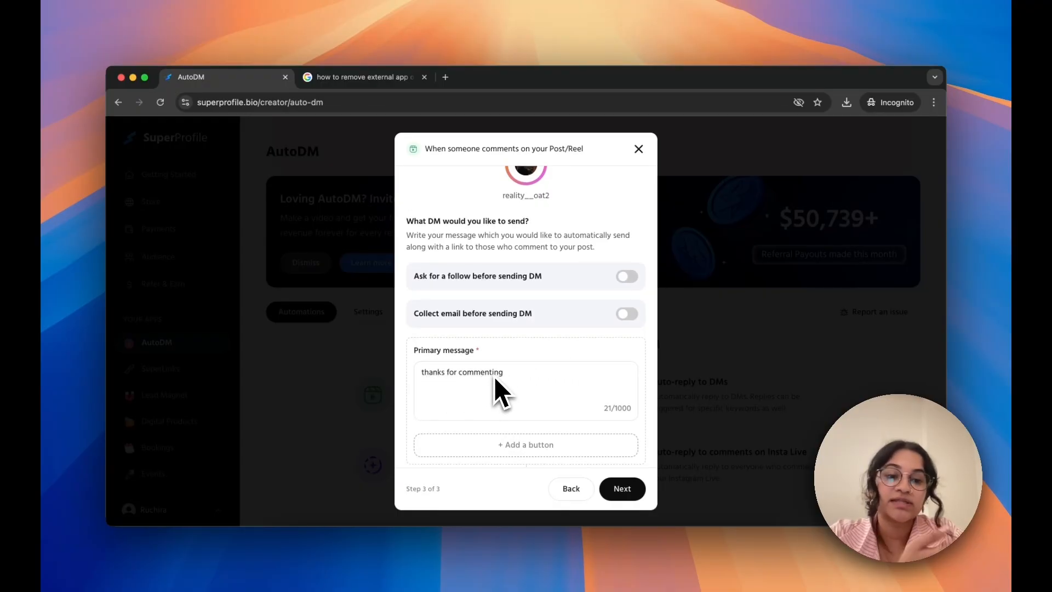
scroll(502, 389, down, 3)
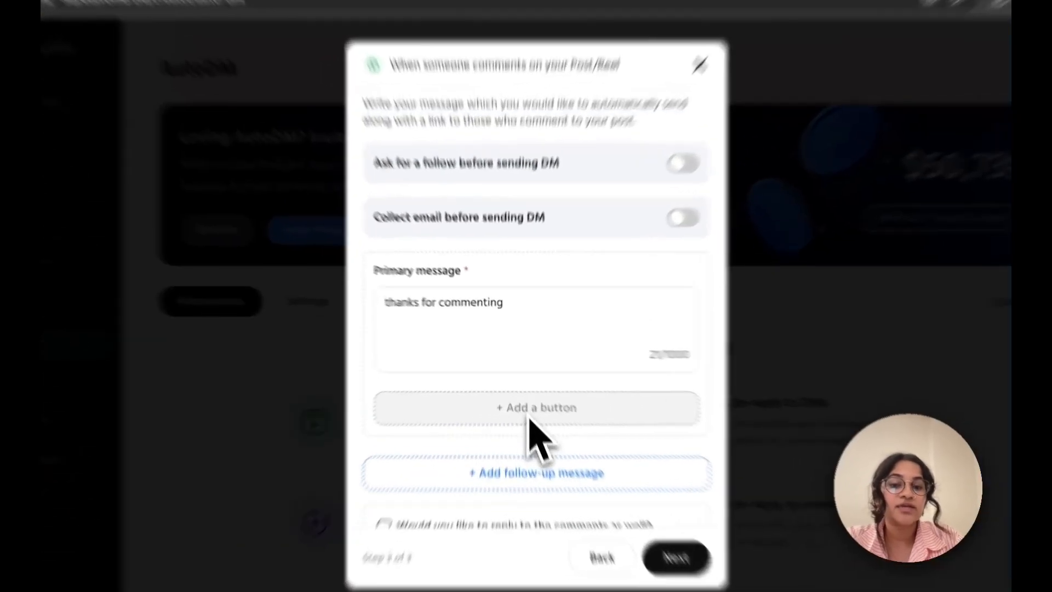
click(520, 390)
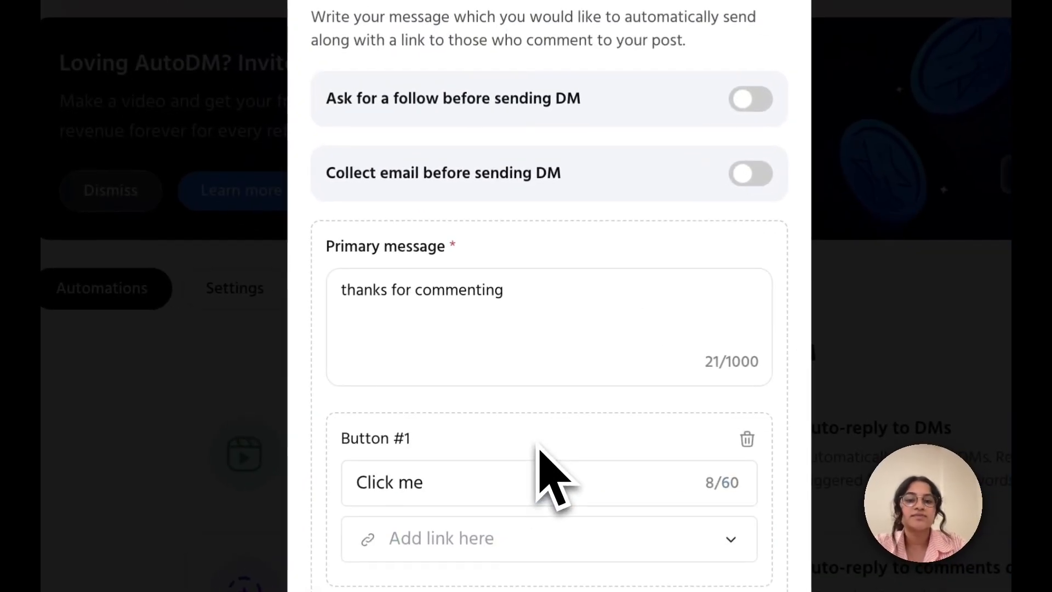
scroll(521, 399, down, 3)
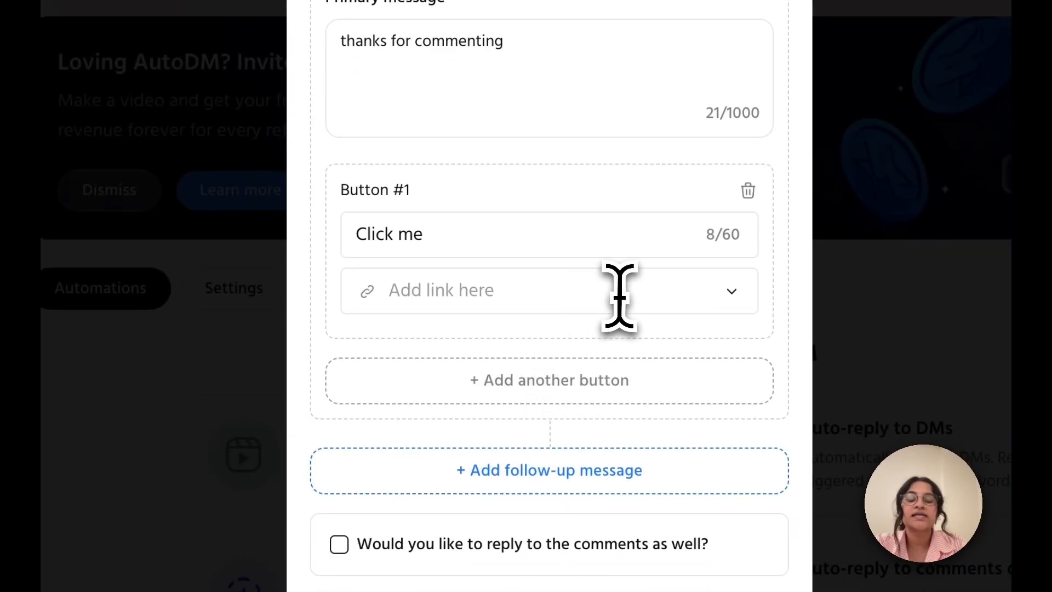
click(715, 286)
click(734, 292)
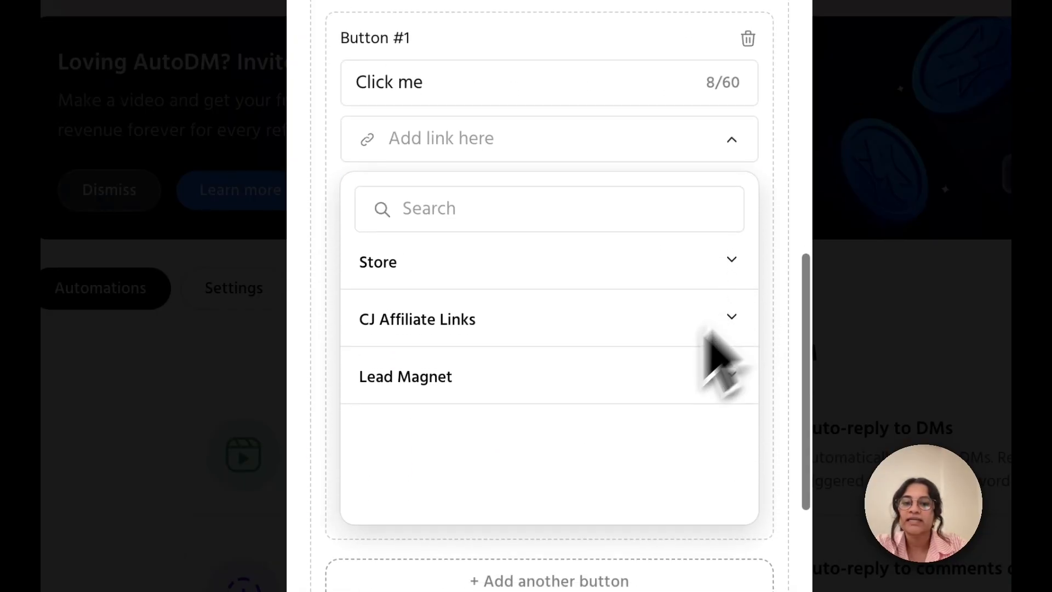
click(545, 375)
click(496, 421)
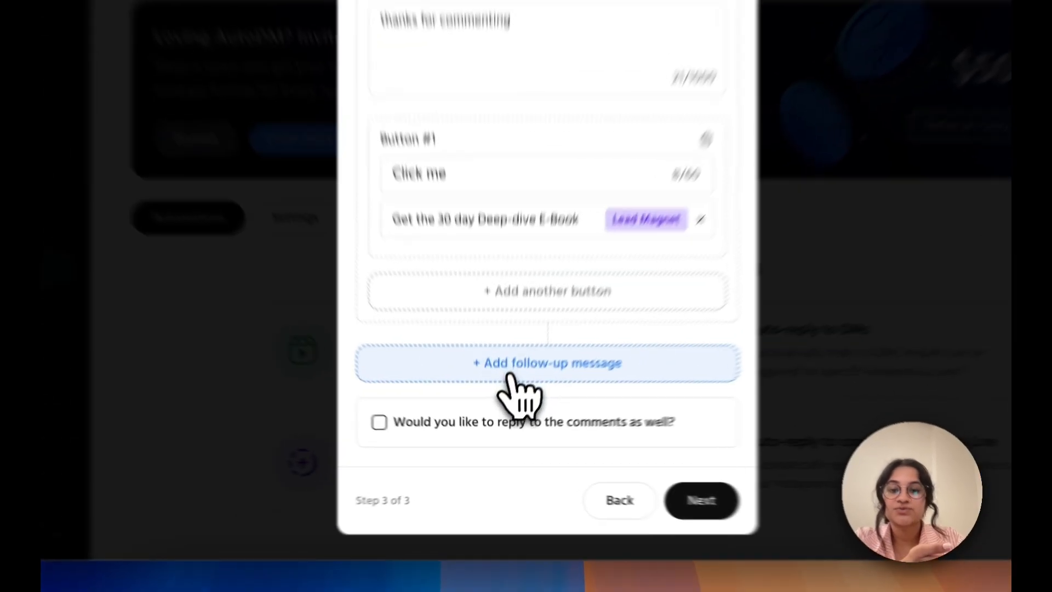
Add a follow-up message sent after a 1-hour delay reading "hey, did you get a chance to check this out?"
click(507, 403)
scroll(515, 352, down, 5)
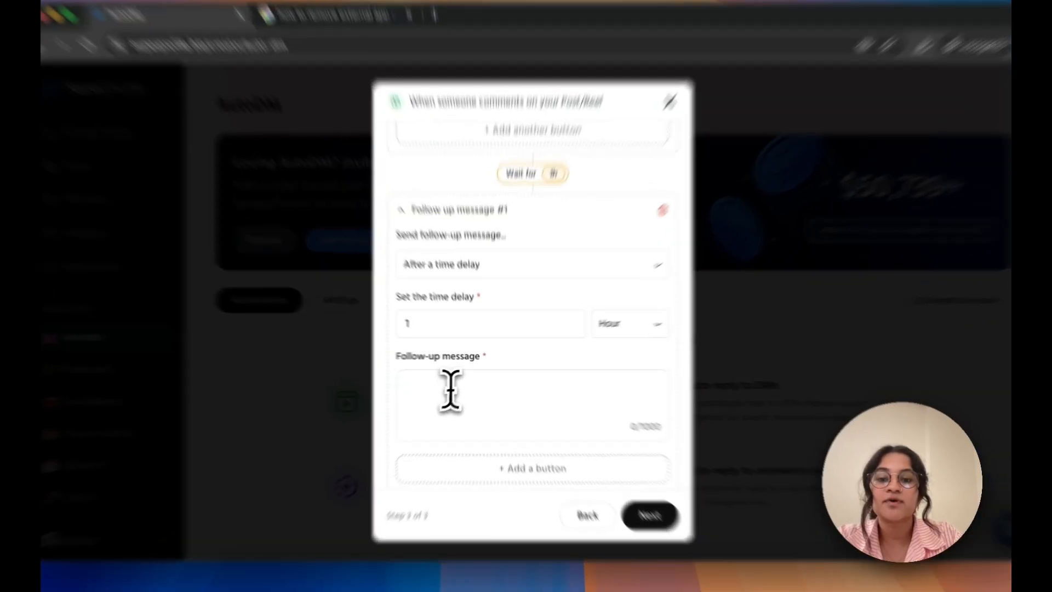
click(460, 386)
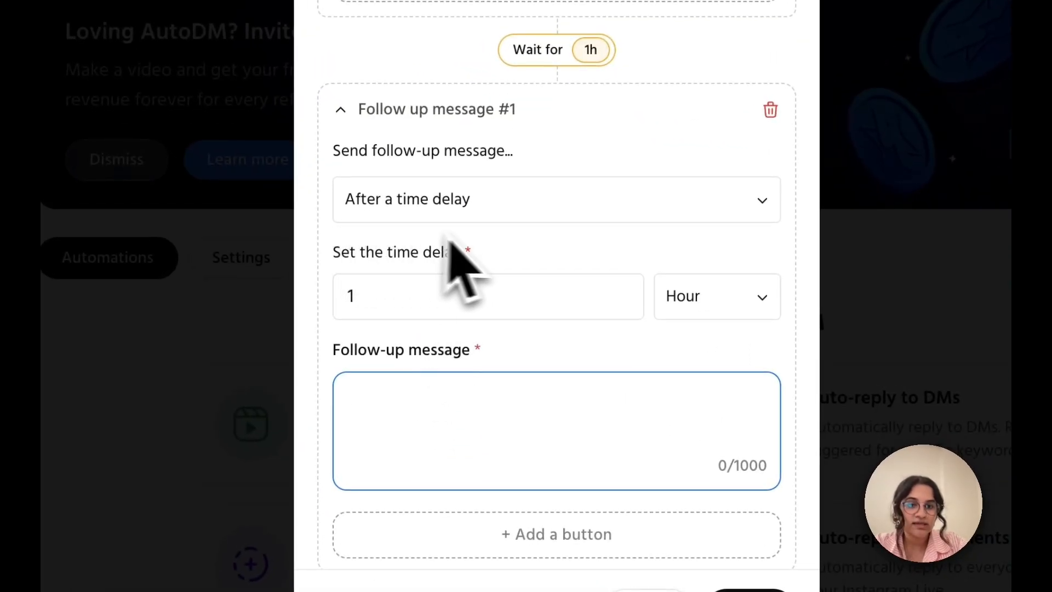
click(730, 300)
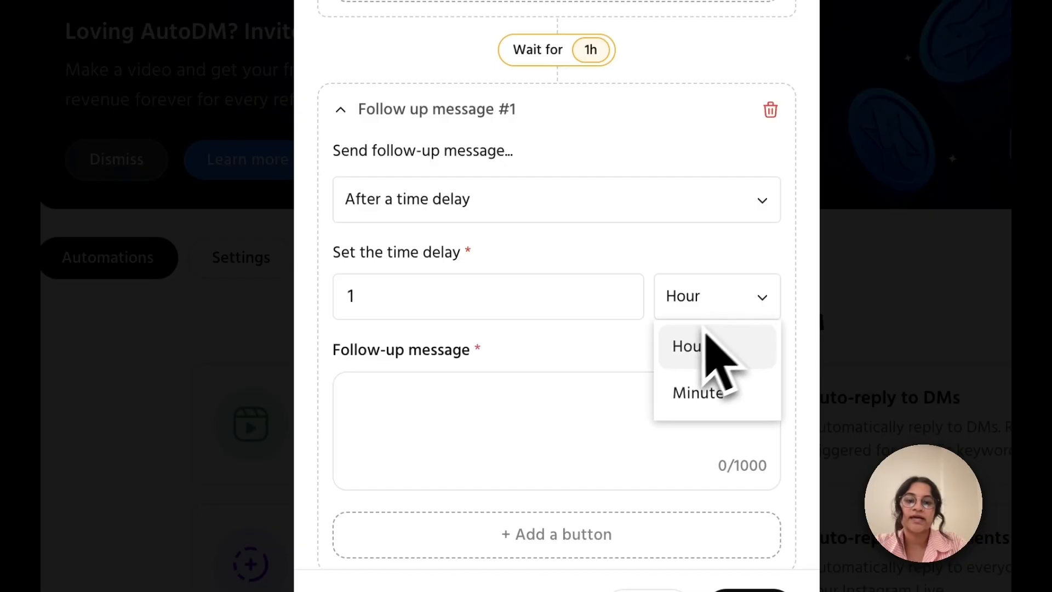
click(412, 428)
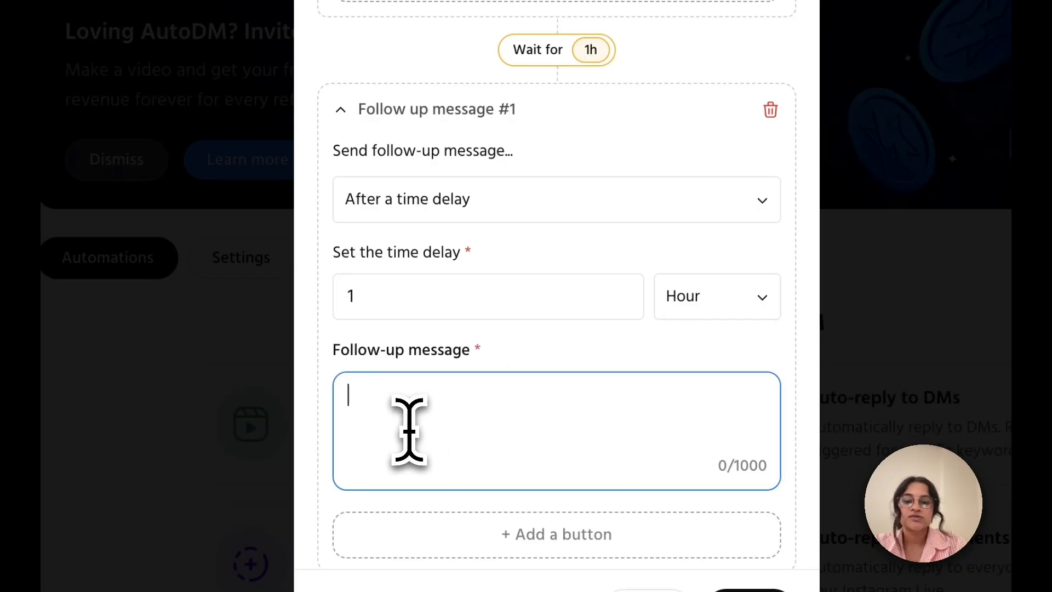
text(hey, did you get a chance to check this out?)
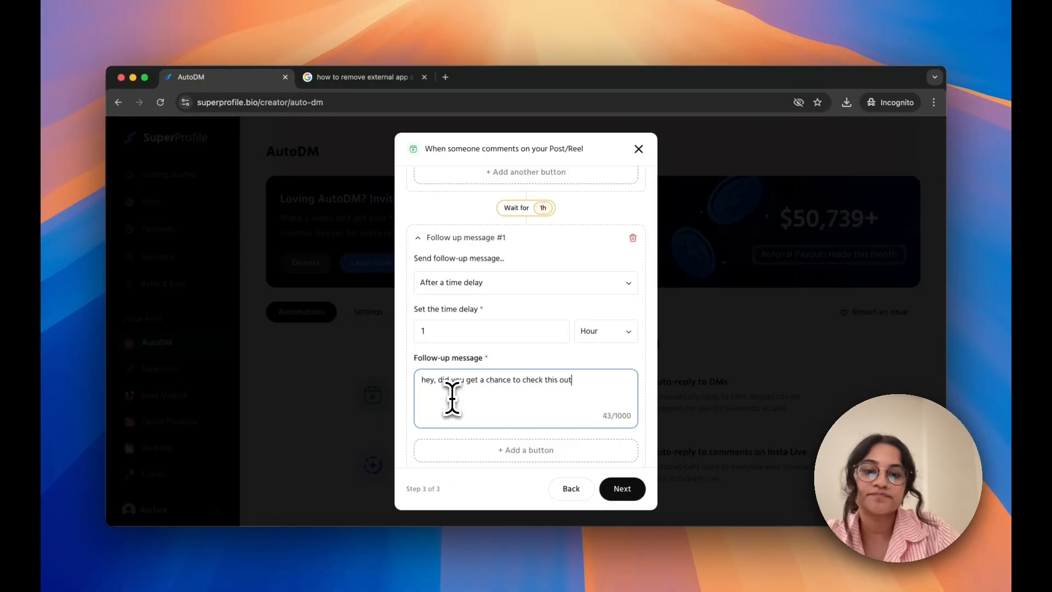
scroll(466, 372, down, 1)
Try the options to ask for a follow and to collect an email before sending the DM, switching both back off
scroll(469, 363, up, 5)
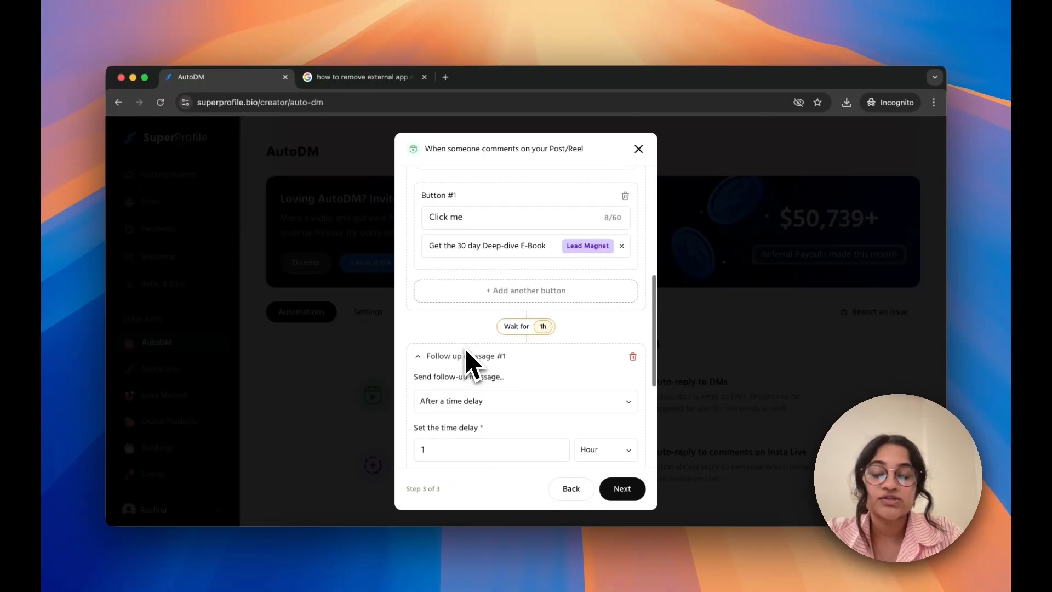
scroll(470, 364, up, 5)
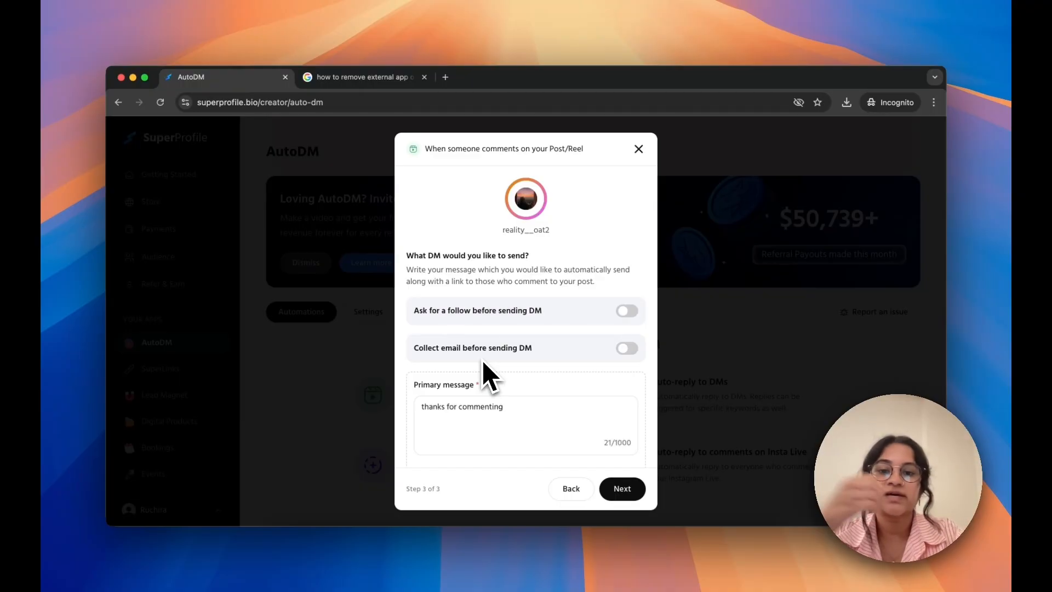
click(627, 311)
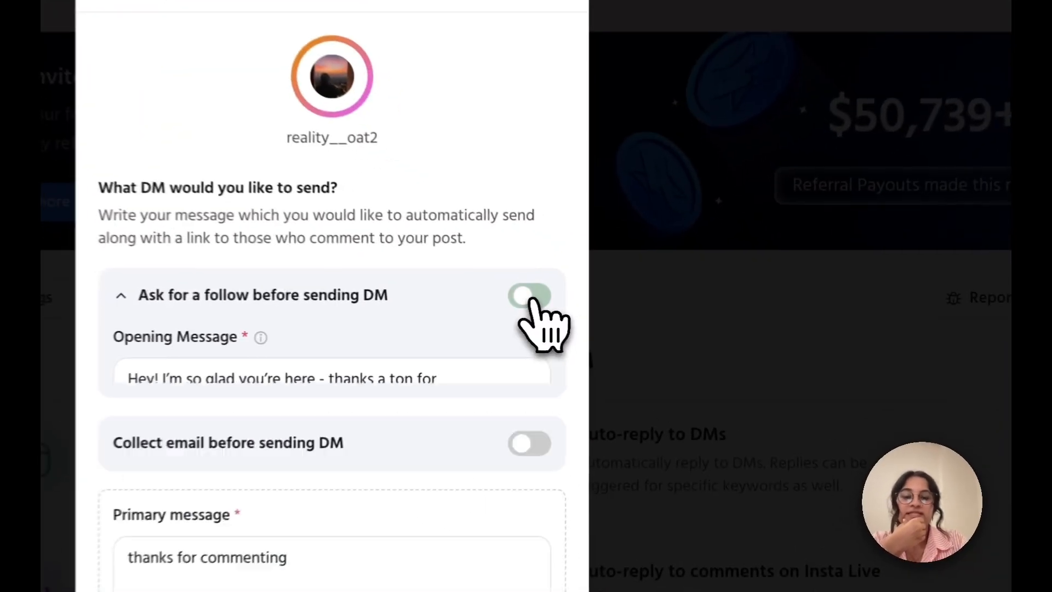
scroll(530, 301, down, 3)
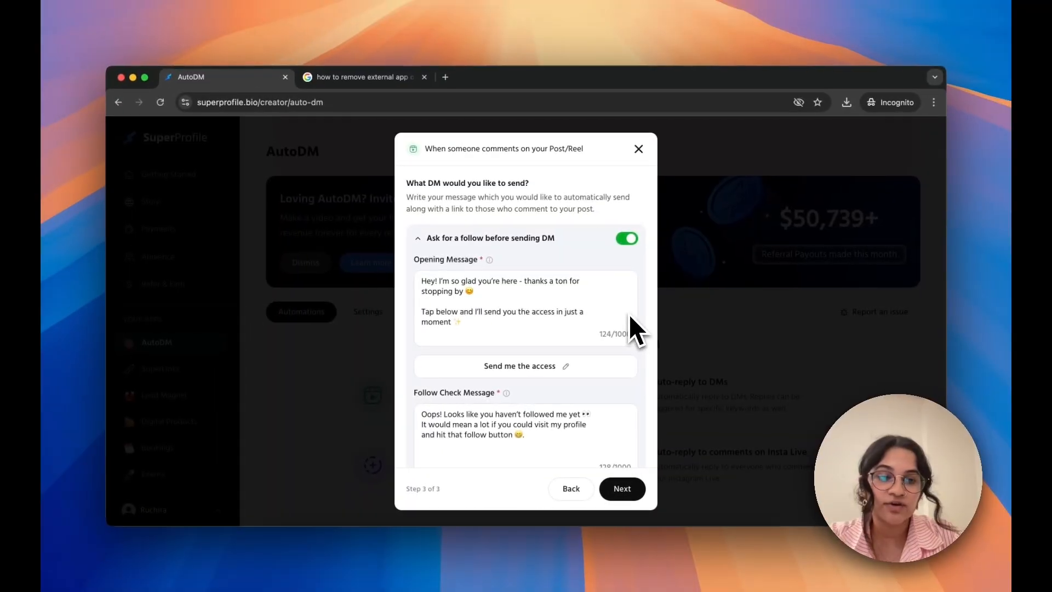
scroll(630, 316, down, 6)
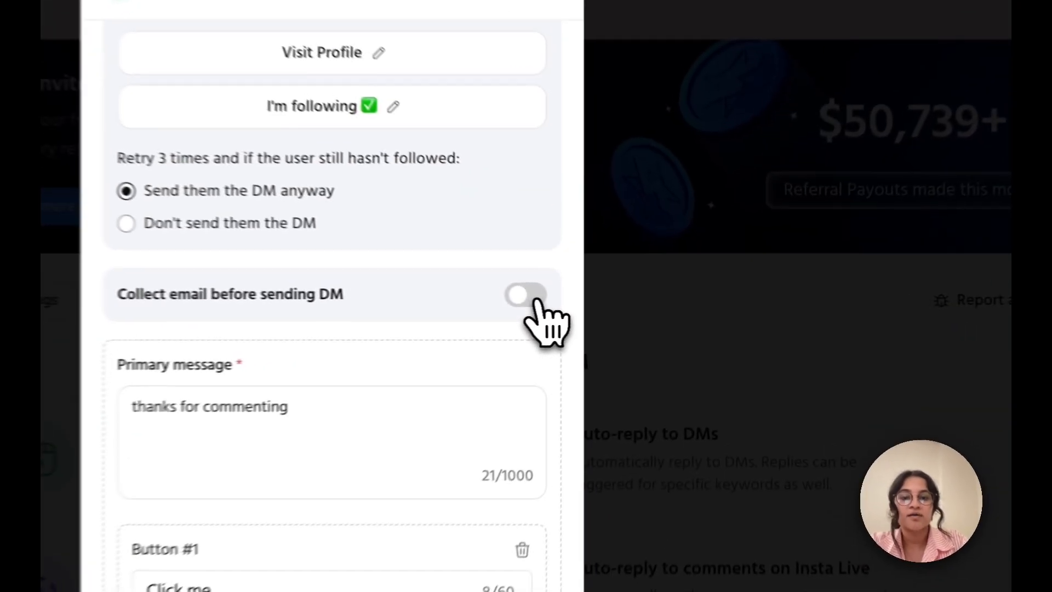
click(628, 310)
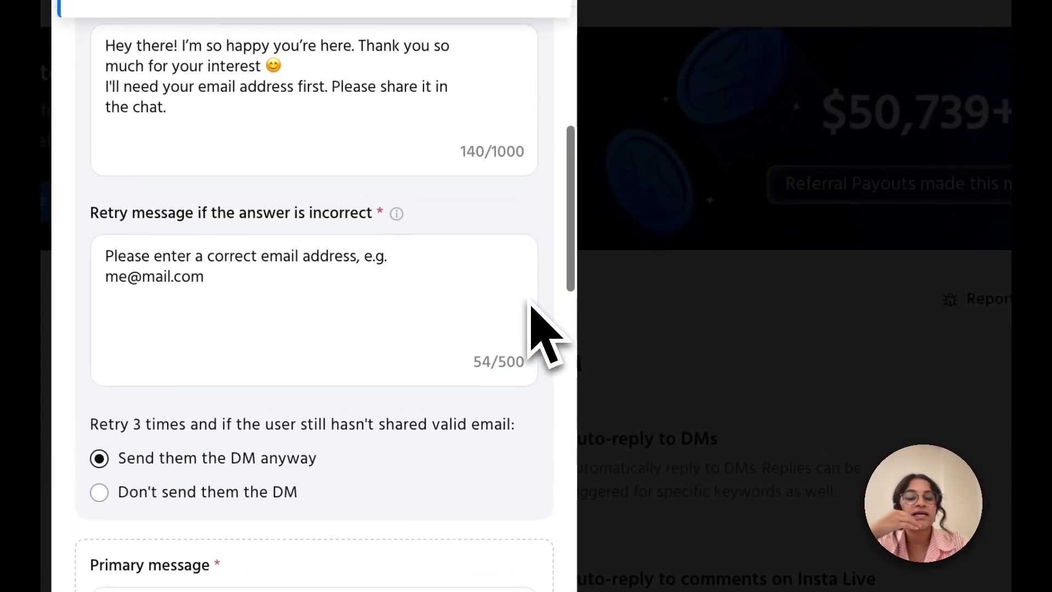
scroll(633, 313, down, 2)
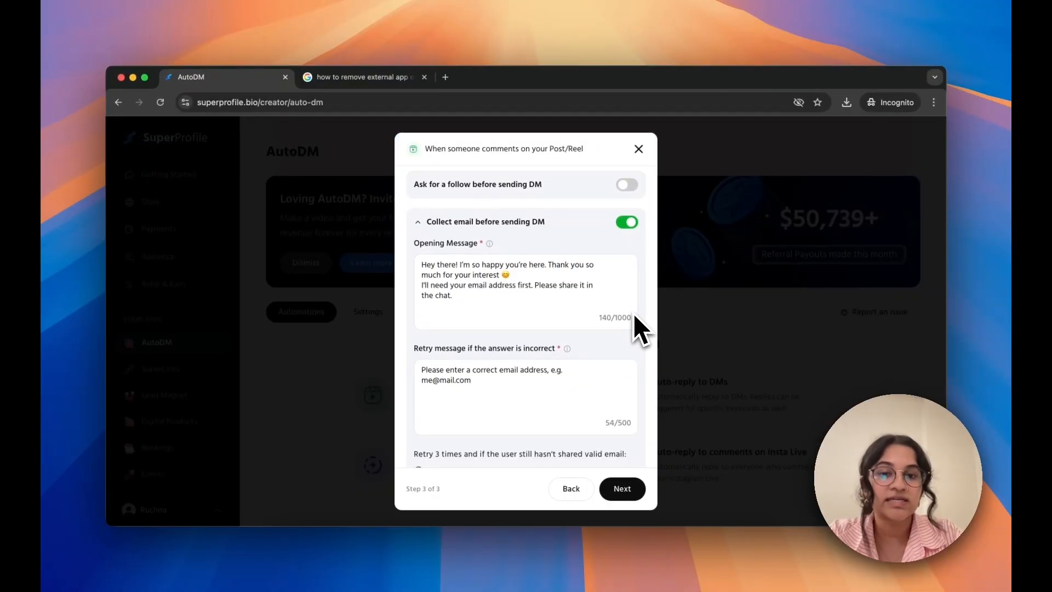
scroll(634, 316, down, 1)
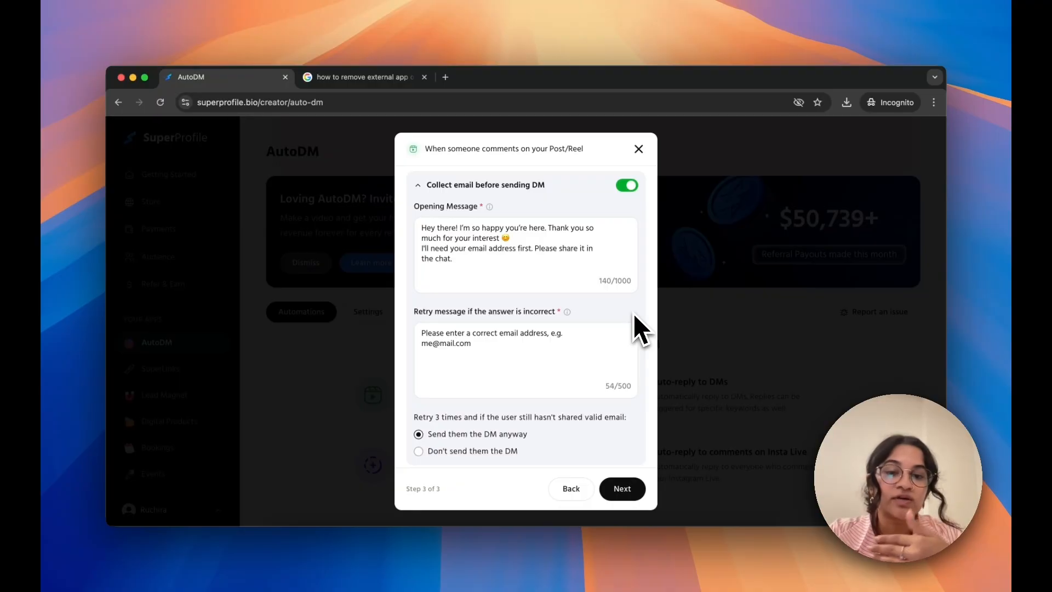
scroll(634, 315, up, 2)
click(628, 241)
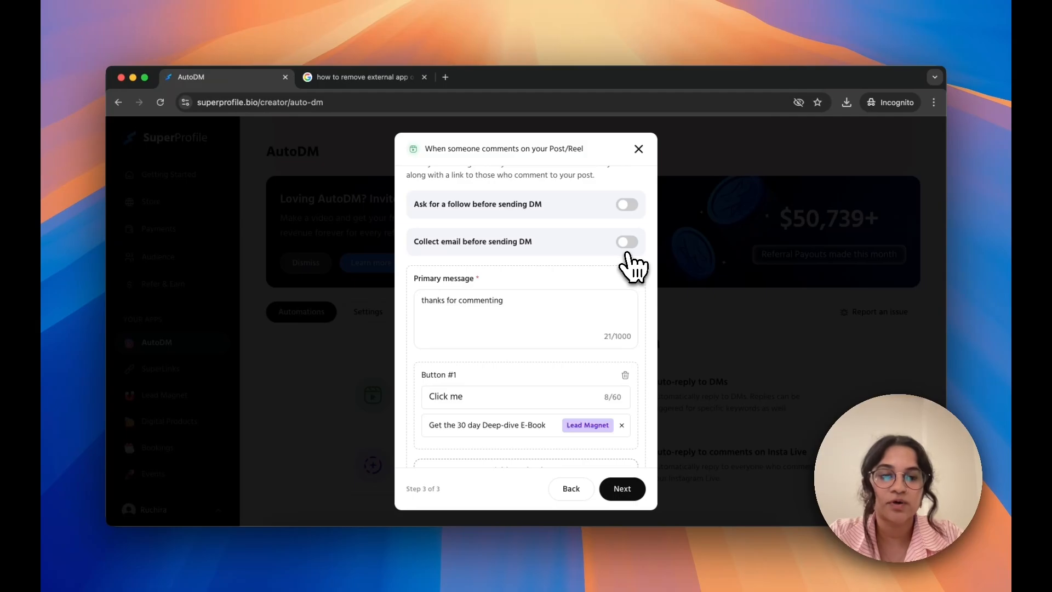
Enable comment replies with "check your DM's", "in your DM's!" and "thanks for commenting, check your DM's", and proceed to the launch review
scroll(617, 296, down, 2)
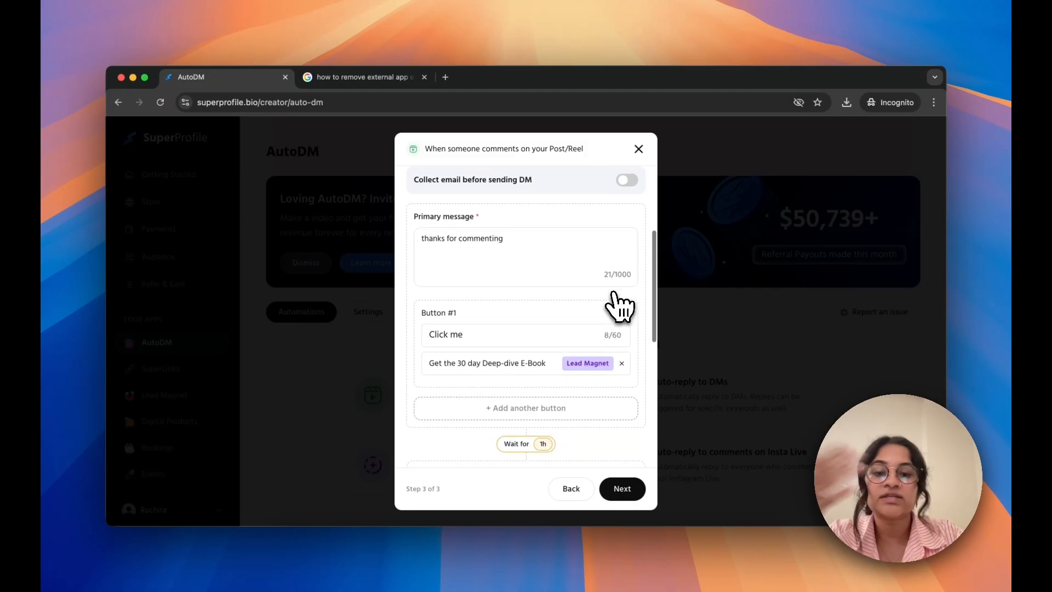
scroll(616, 298, down, 5)
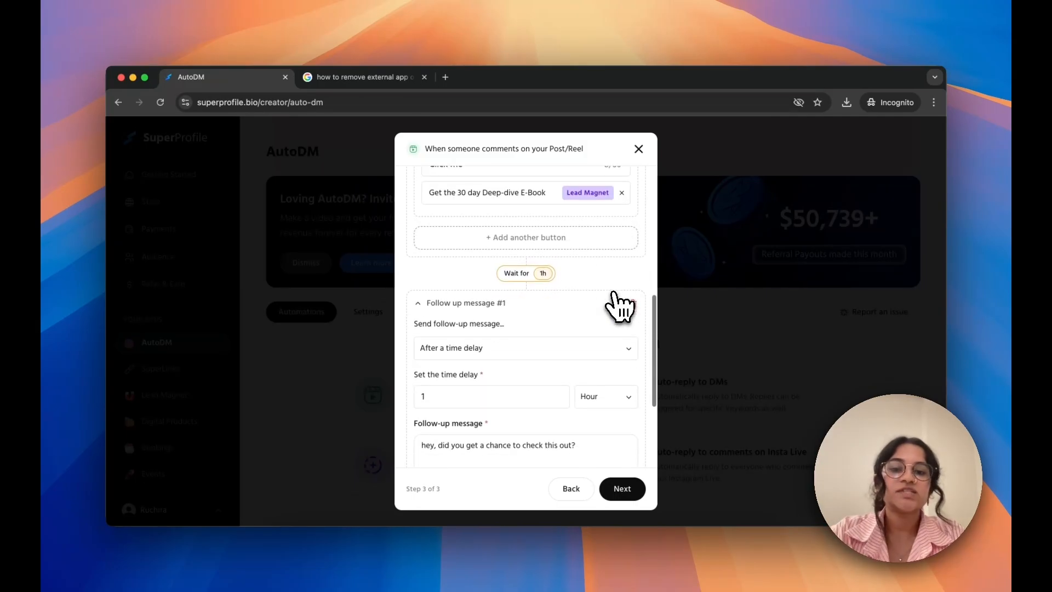
scroll(618, 306, down, 5)
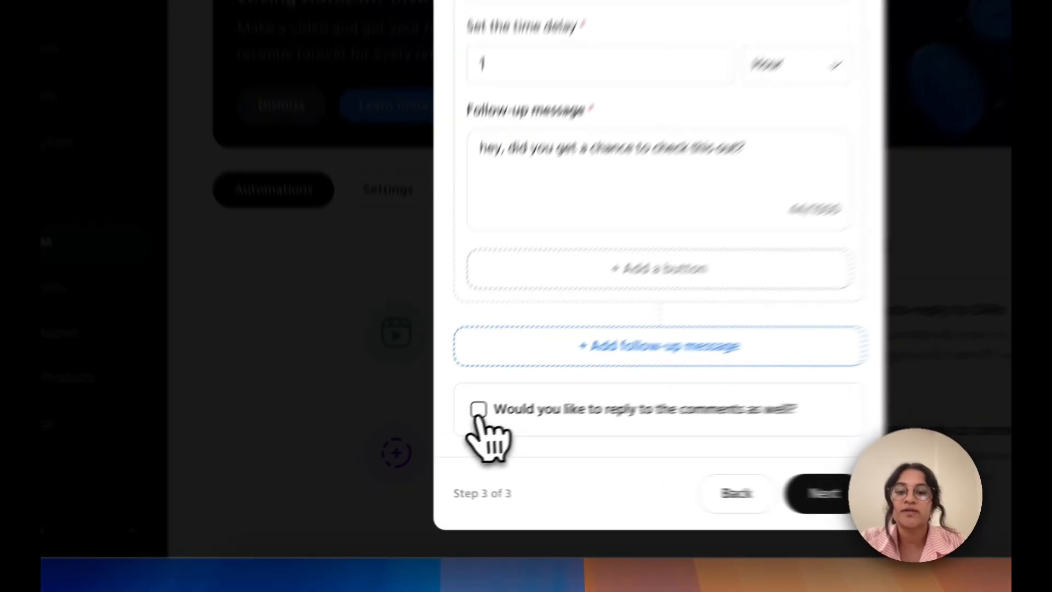
click(478, 411)
scroll(500, 434, down, 3)
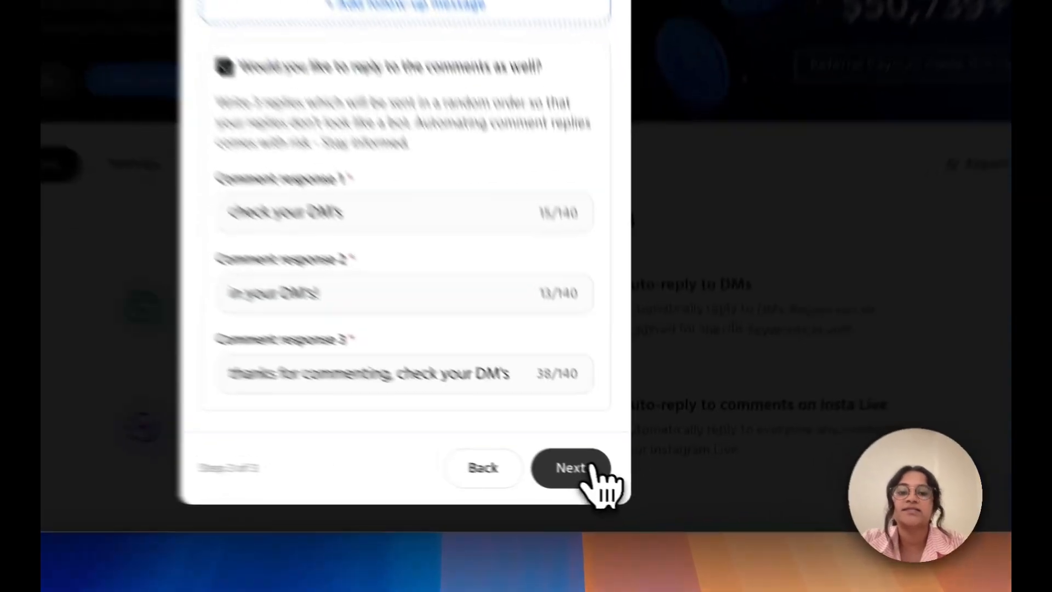
click(594, 468)
Review the post, keywords, DM, comment reply and follow-up message, and launch the automation
scroll(545, 271, up, 5)
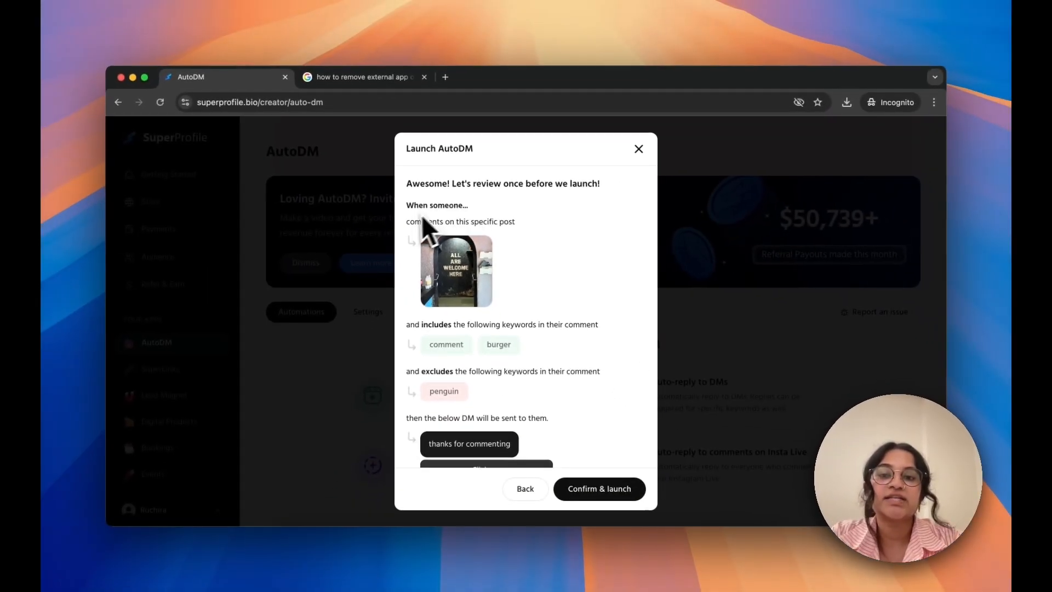
scroll(486, 335, down, 5)
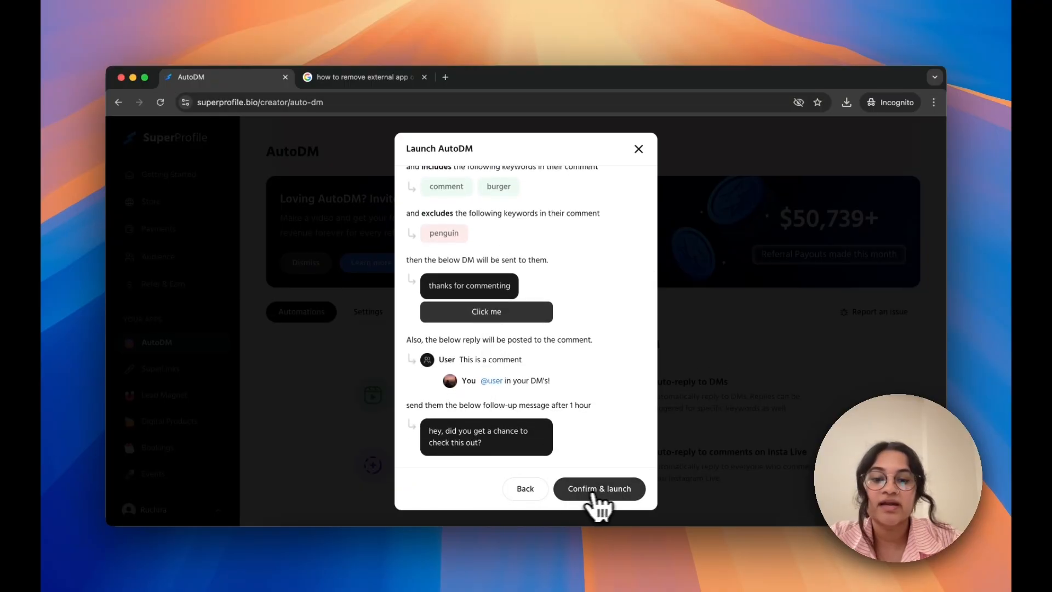
click(617, 492)
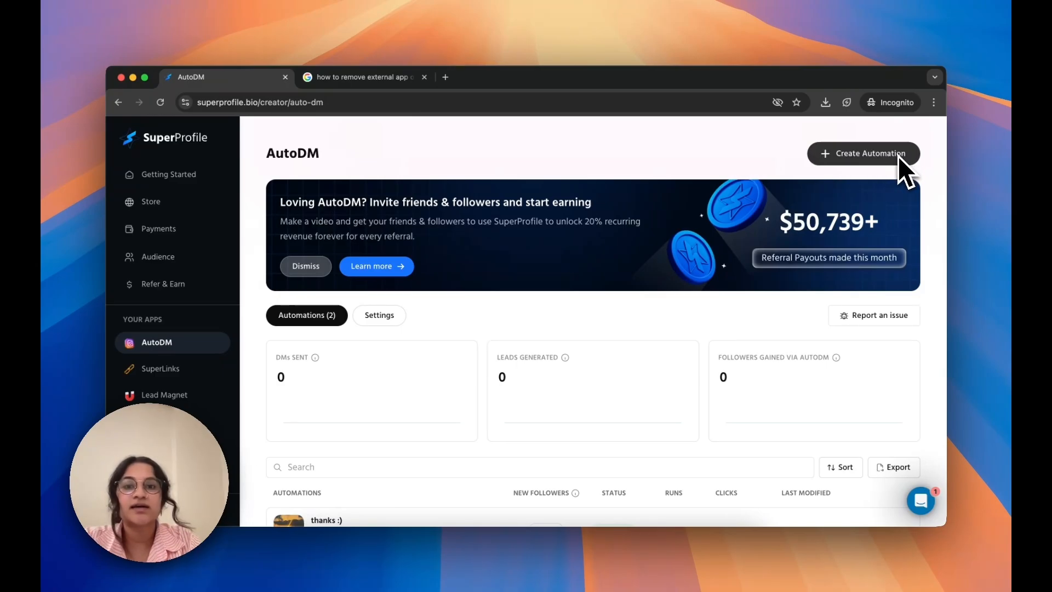
Examine the AutoDM dashboard's metrics for DMs sent, leads generated and followers gained, and the columns of the automations list
scroll(607, 282, down, 1)
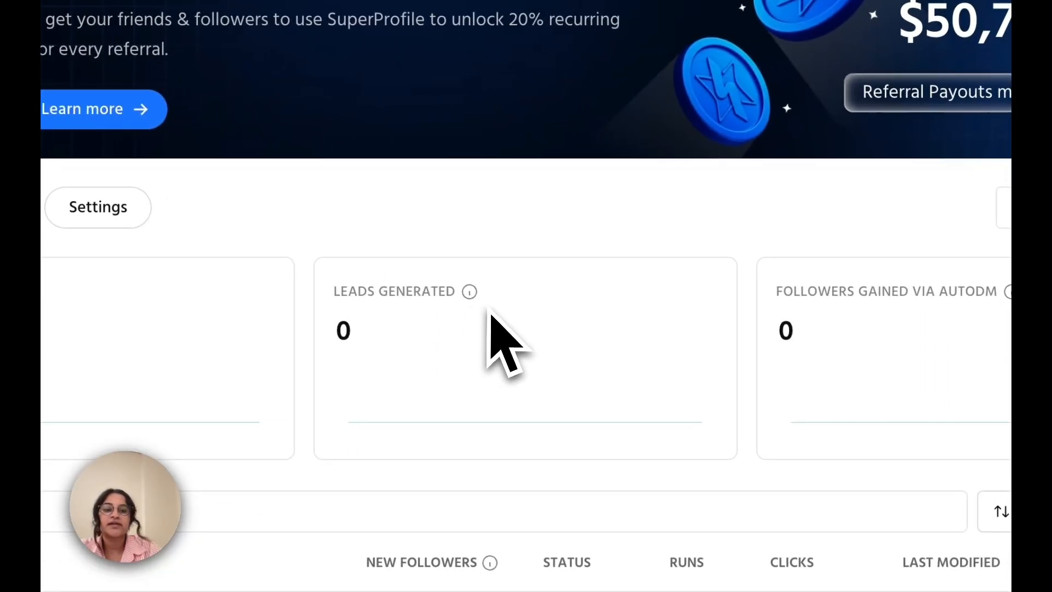
scroll(781, 351, down, 3)
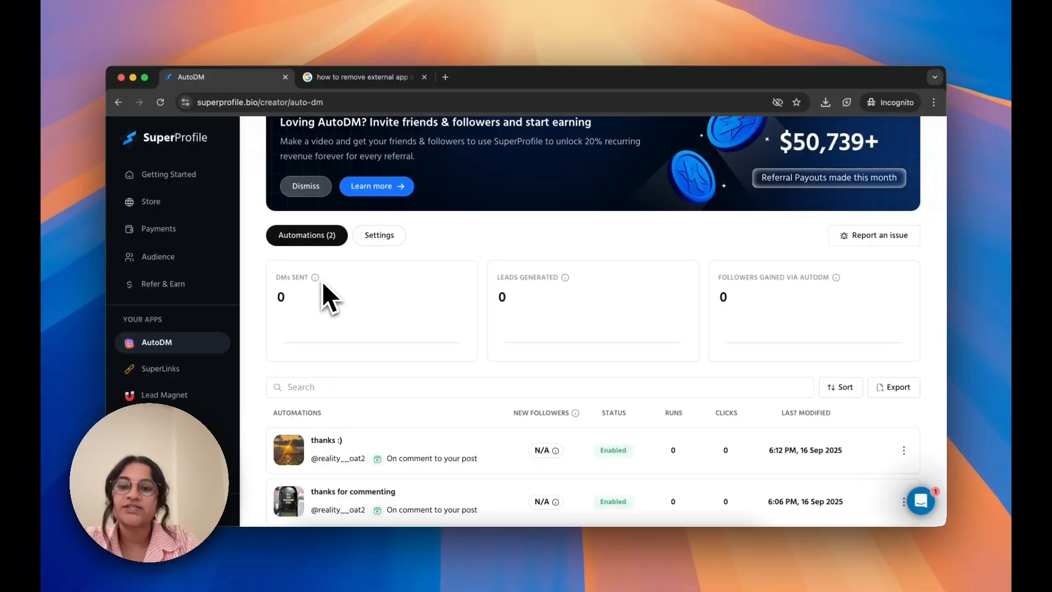
mouse_move(319, 283)
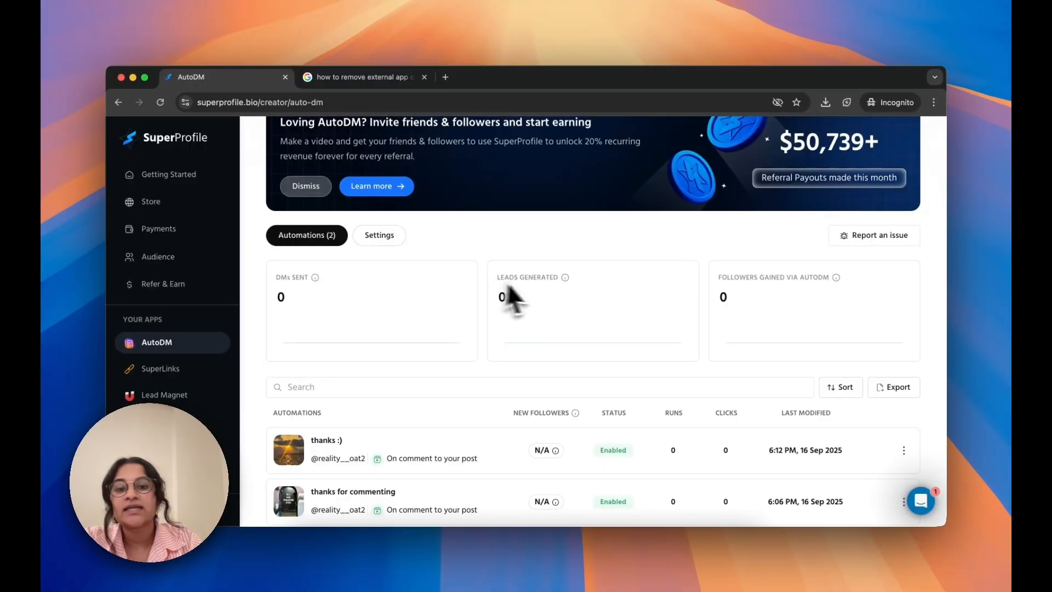
mouse_move(567, 281)
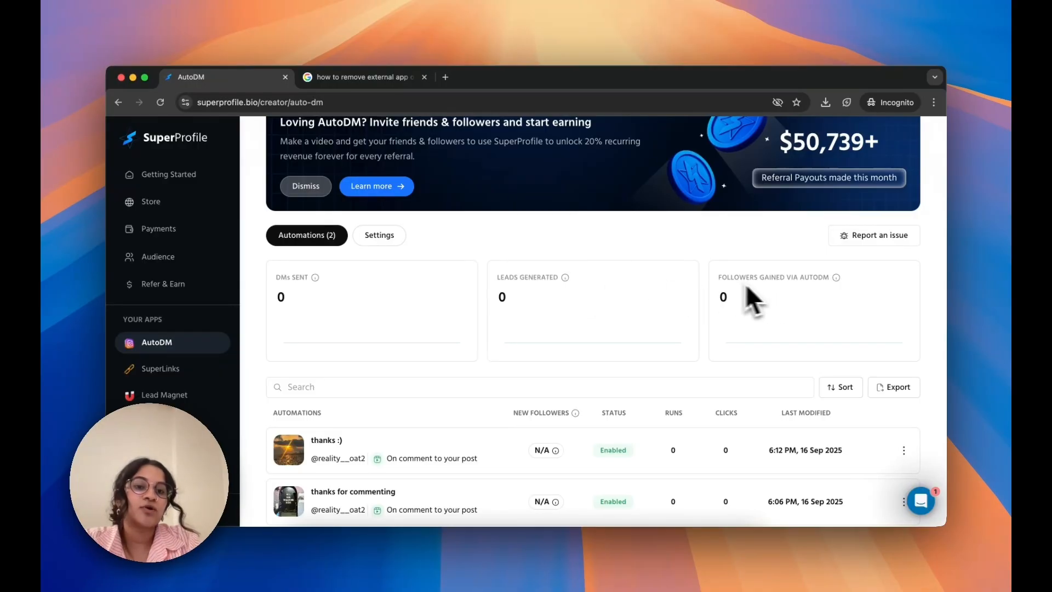
mouse_move(838, 279)
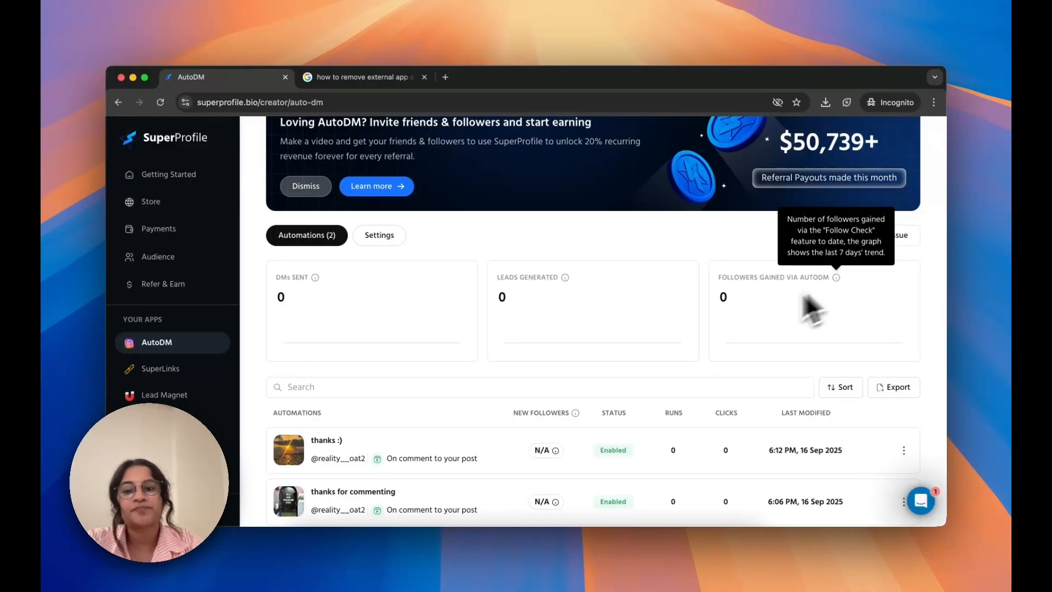
scroll(767, 321, down, 2)
scroll(454, 342, down, 1)
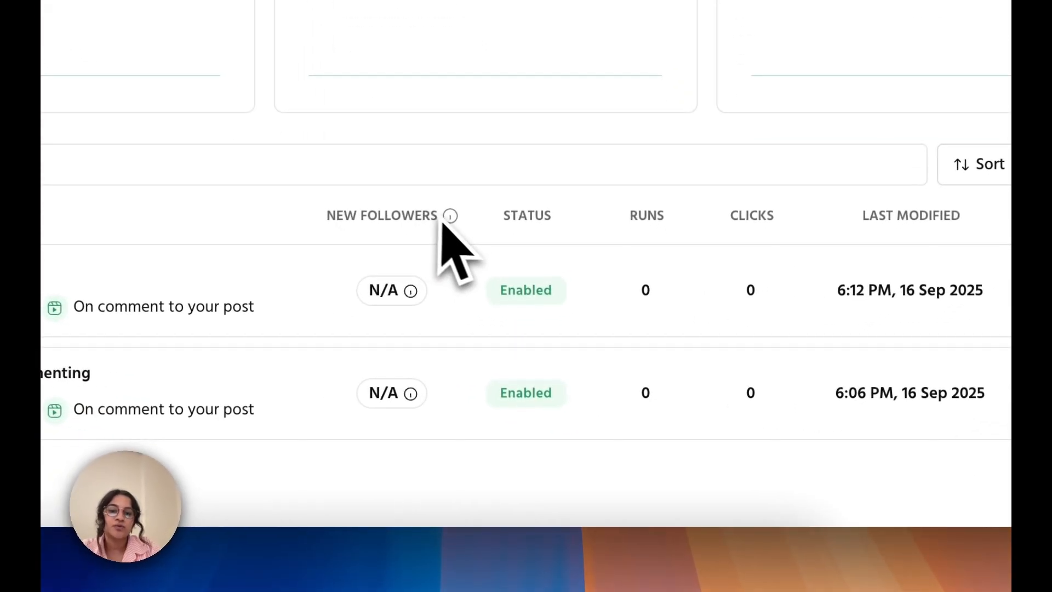
mouse_move(578, 377)
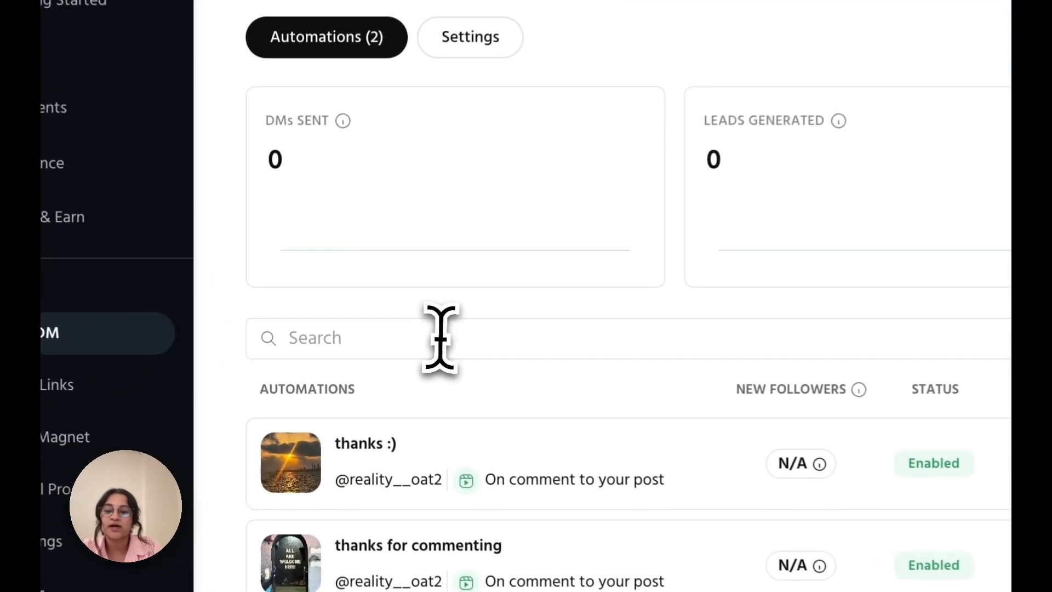
View the sort options for the automations list and export the list as a CSV sent by email
click(366, 346)
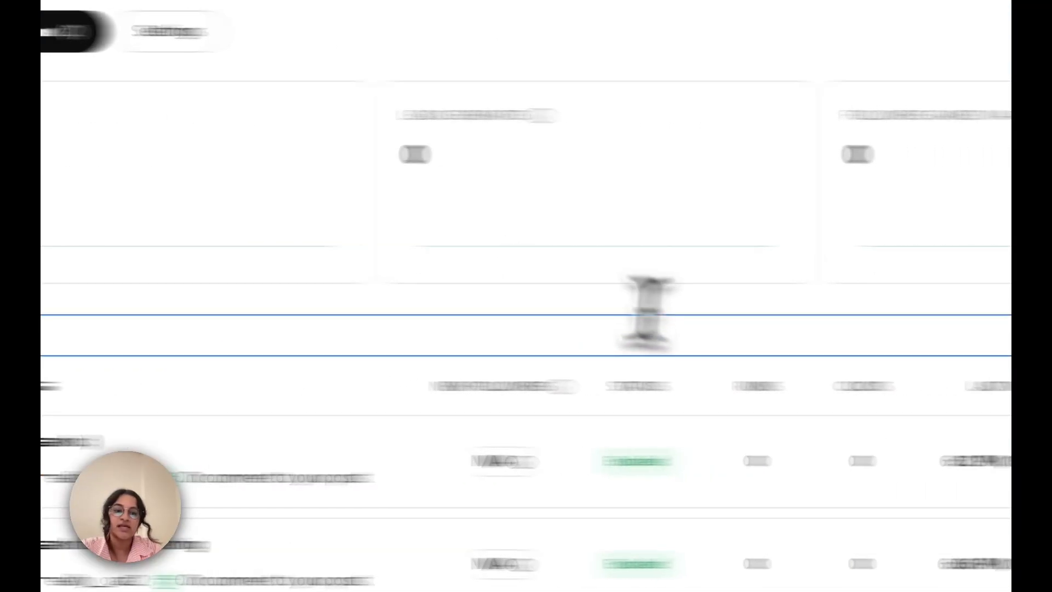
click(754, 249)
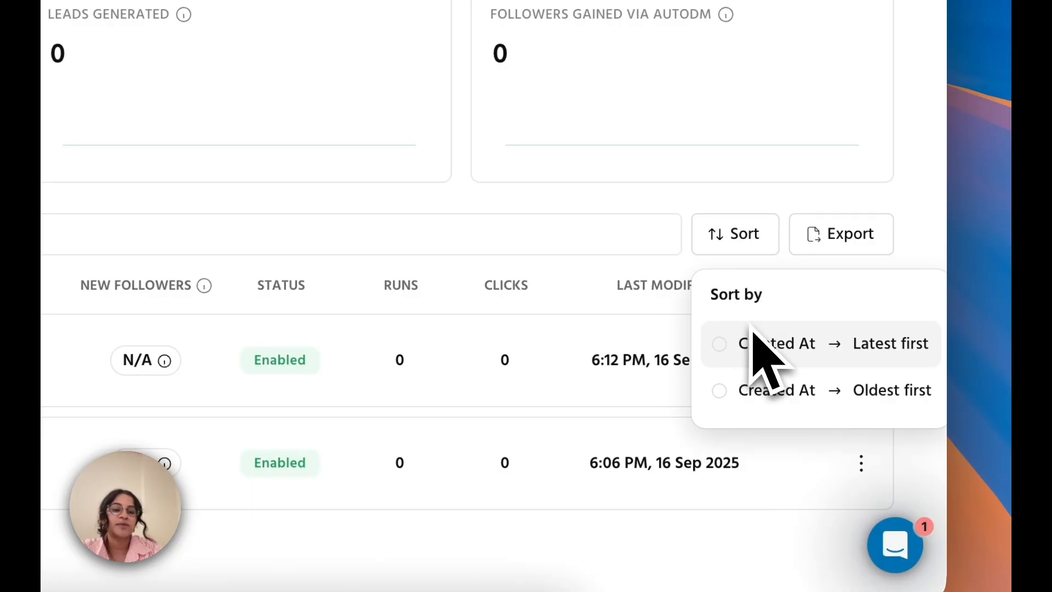
click(829, 258)
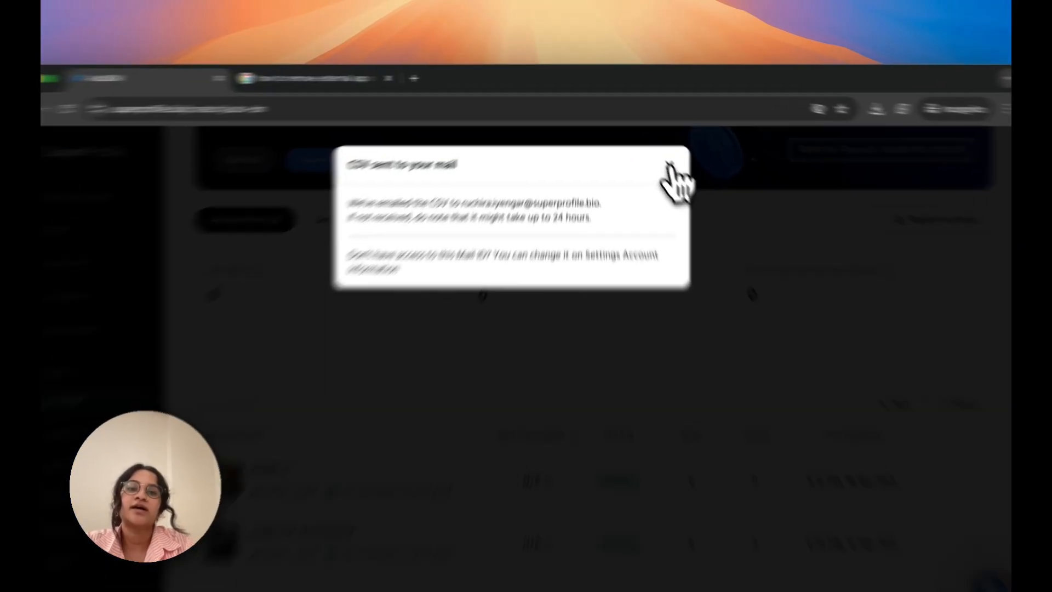
click(655, 149)
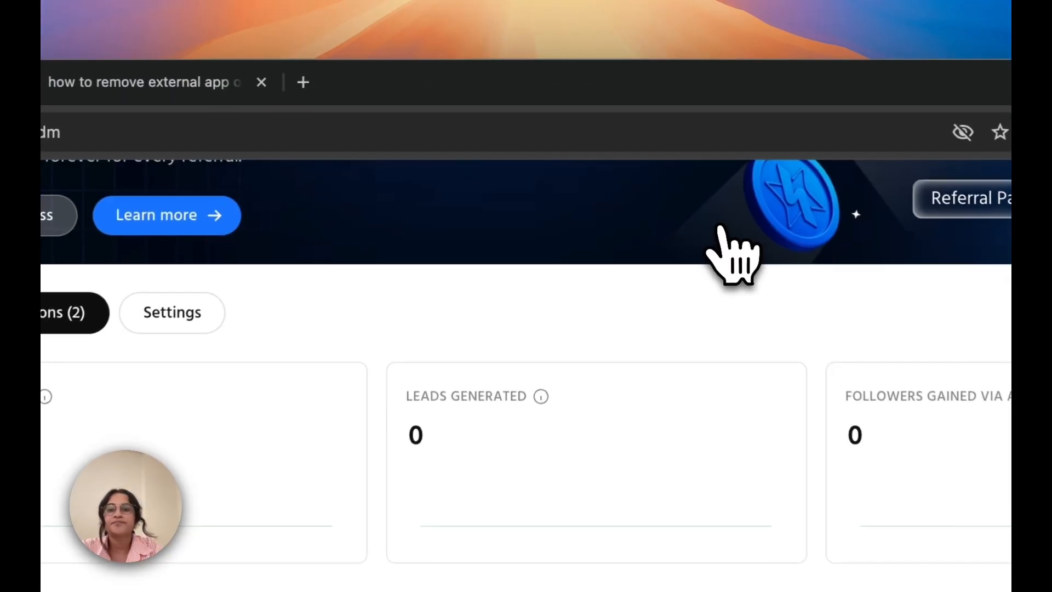
Check the AutoDM settings for the connected Instagram account's management options, and return to the automations list
scroll(520, 364, up, 2)
scroll(199, 393, up, 2)
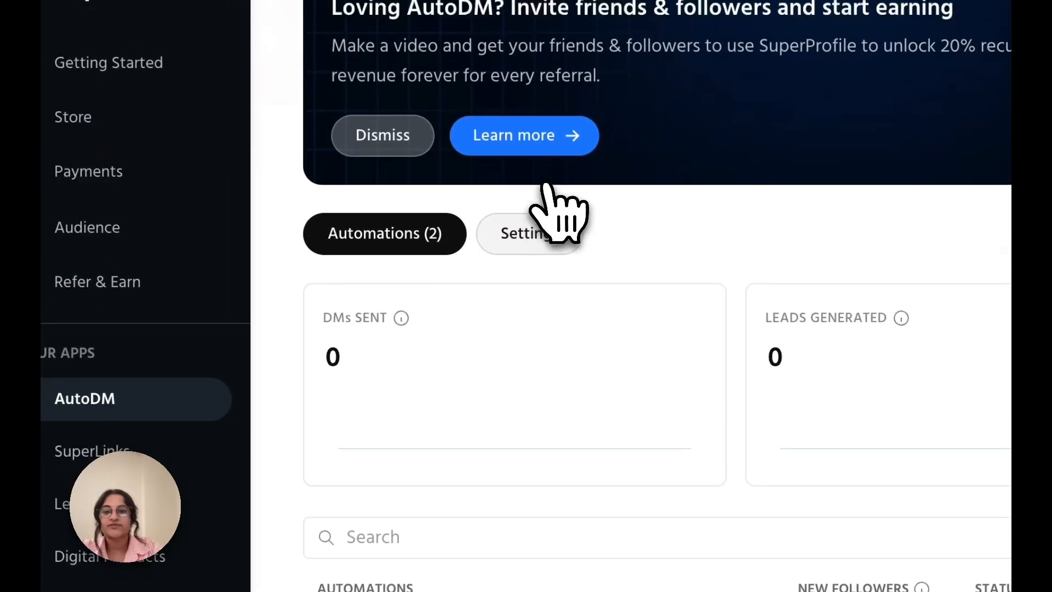
scroll(500, 280, up, 2)
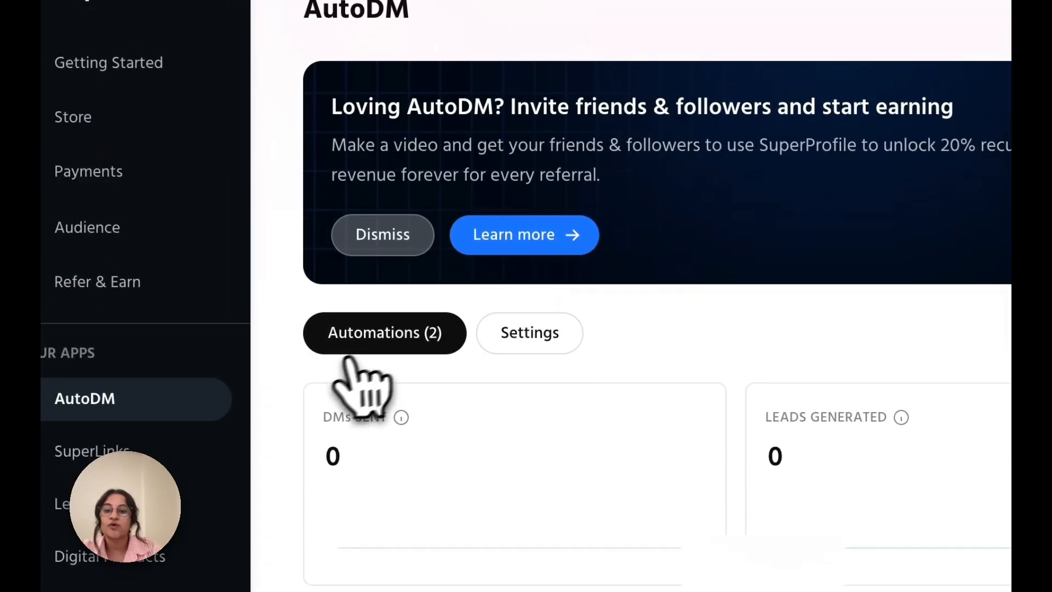
click(551, 346)
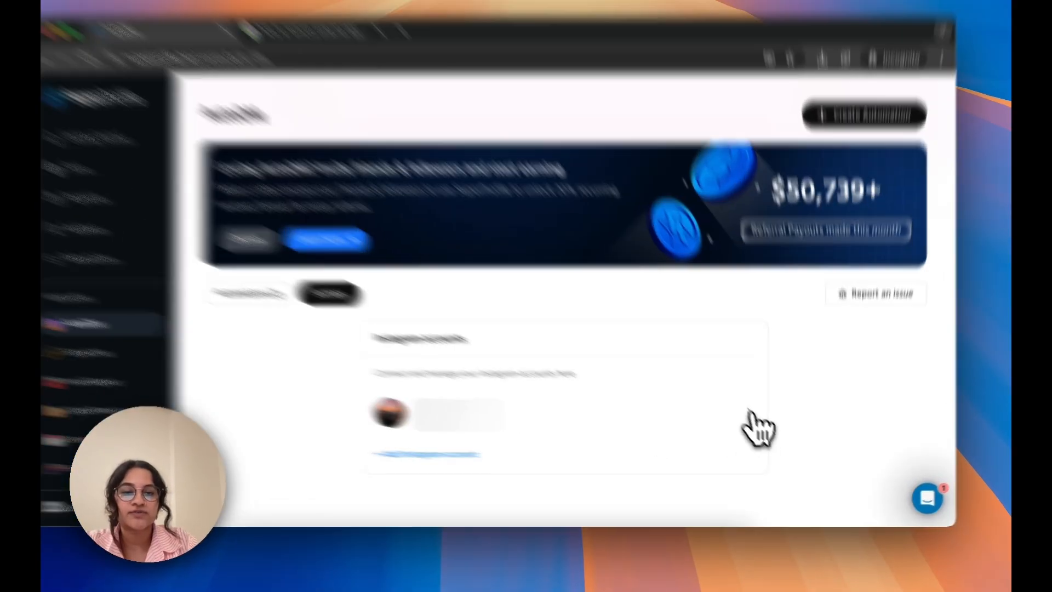
click(760, 423)
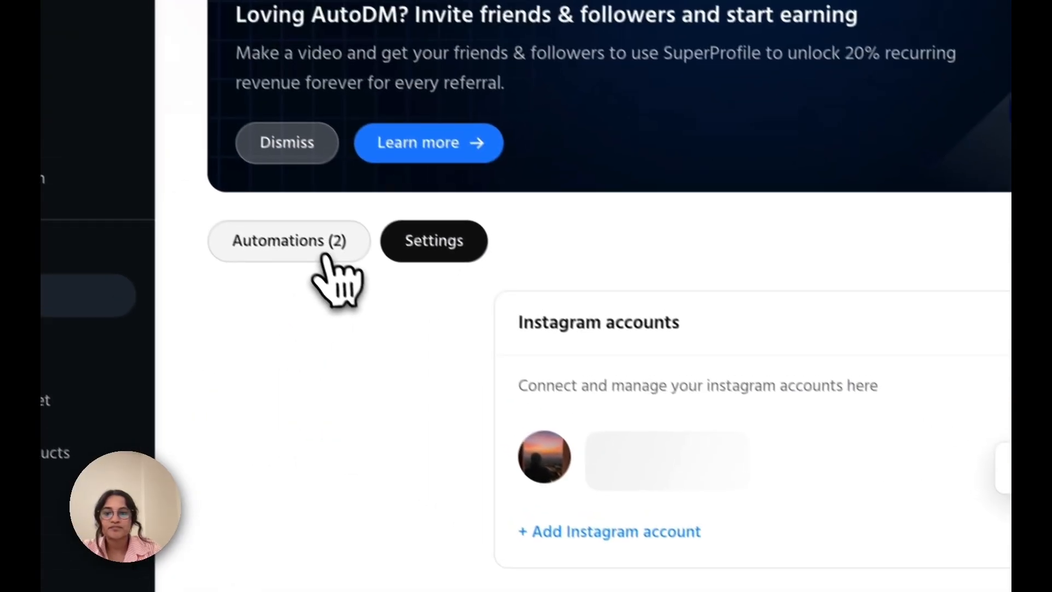
click(326, 255)
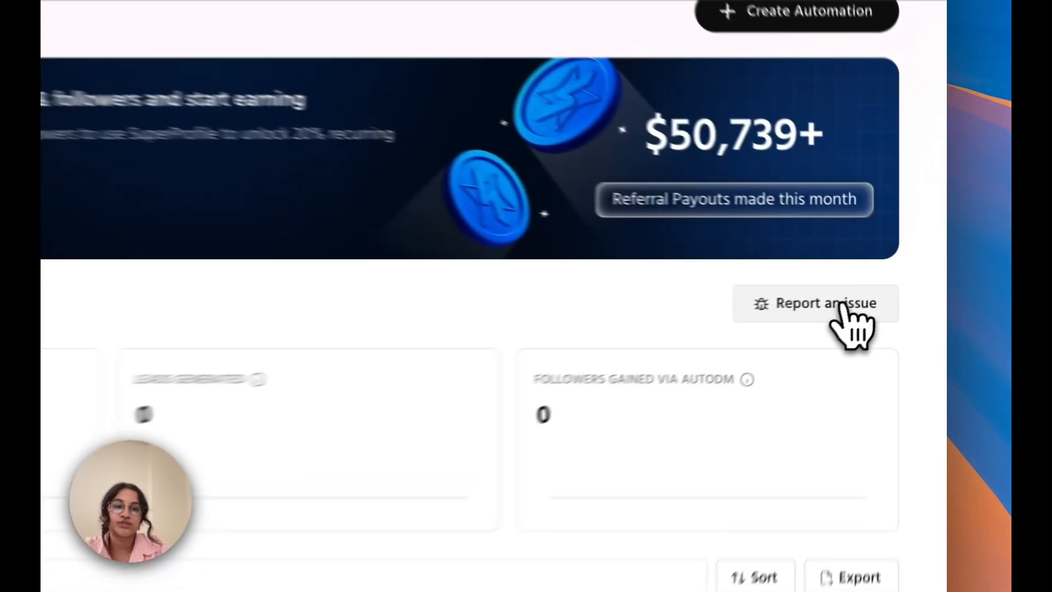
View the issue categories that can be reported for AutoDM and close the list
click(888, 285)
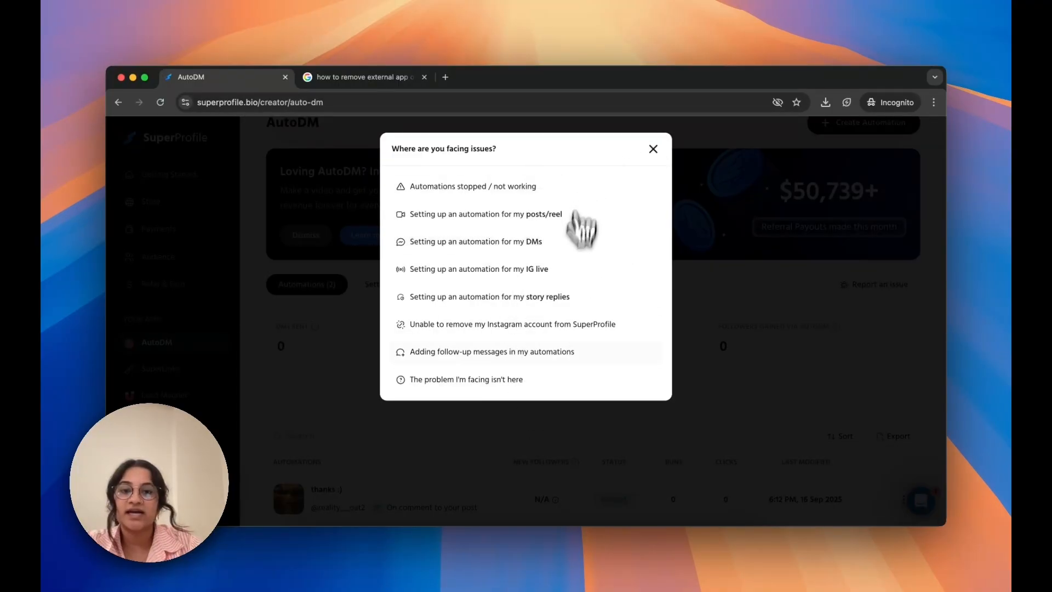
click(653, 148)
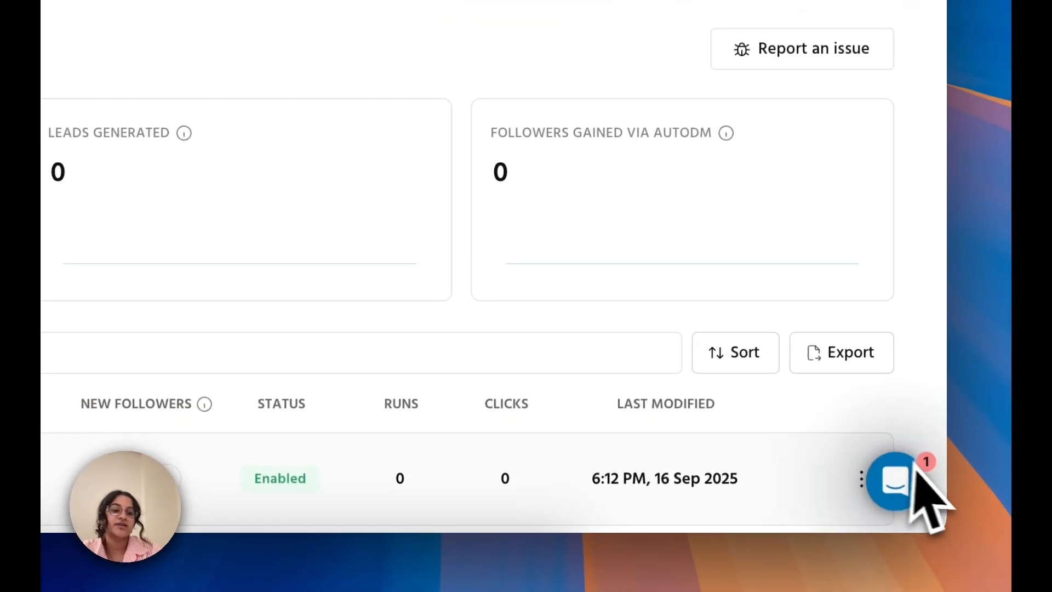